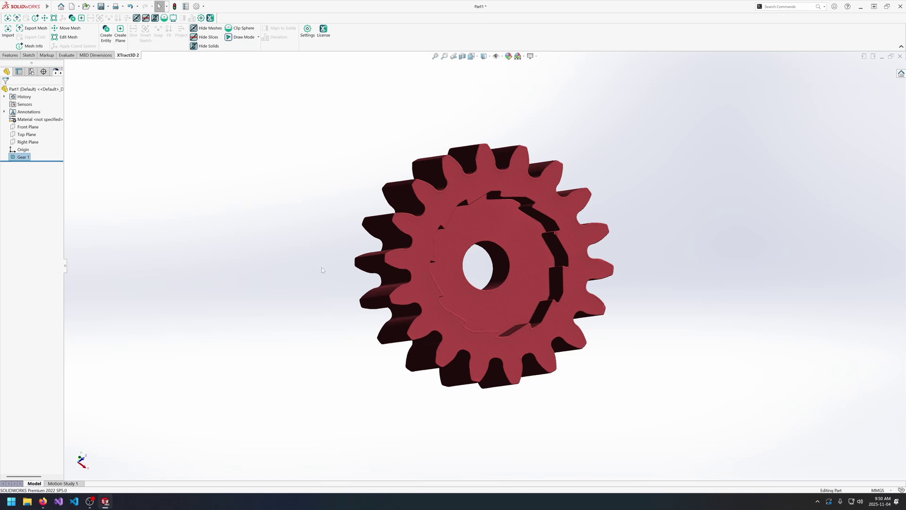
Step: Show the Front, Top and Right planes around the gear mesh
middle_click_drag(322, 267, 515, 137)
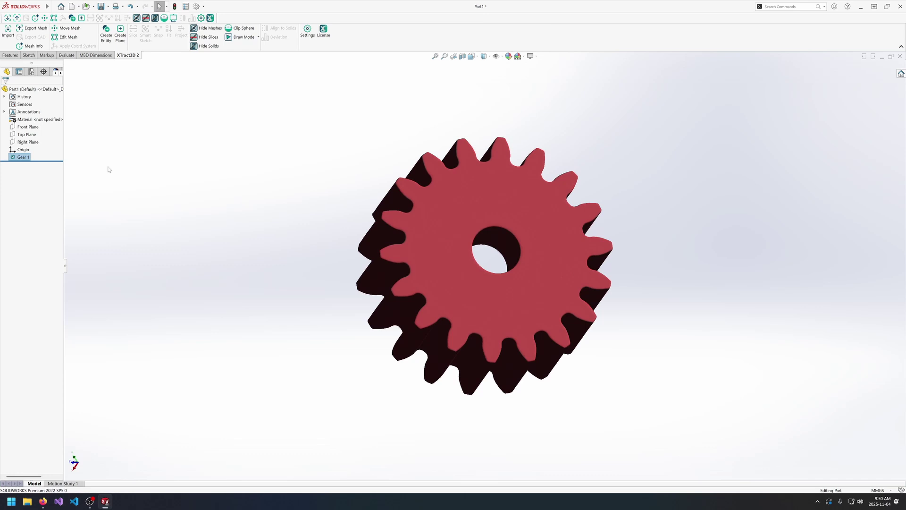
left_click(28, 152)
middle_click_drag(437, 213, 424, 255)
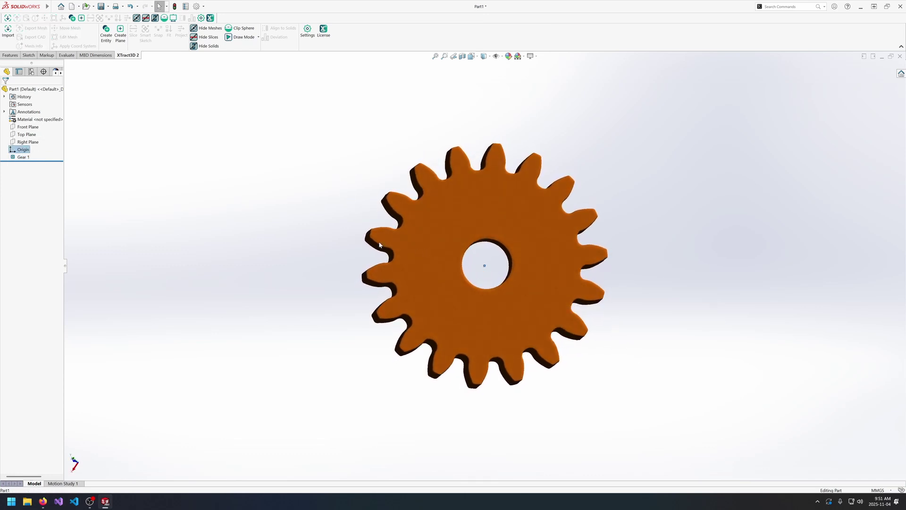
left_click(27, 126)
left_click(27, 142, "shift")
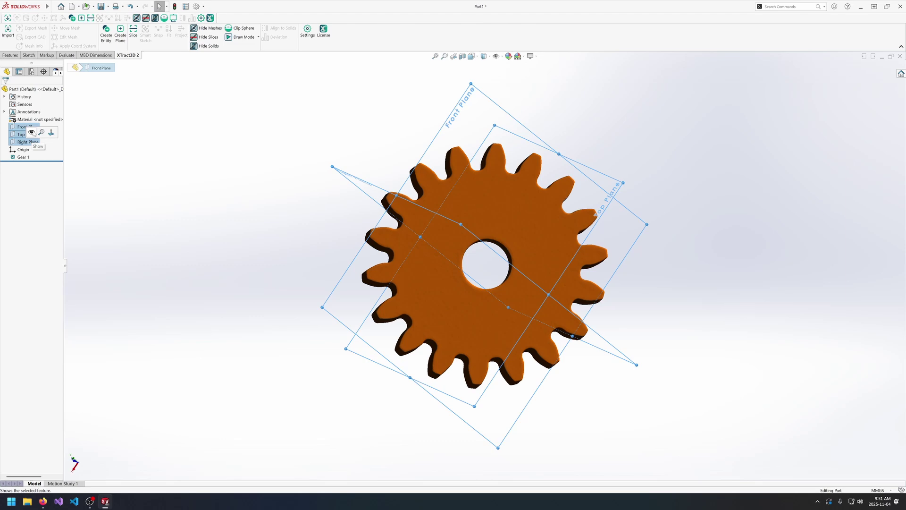
left_click(34, 134)
middle_click_drag(239, 208, 315, 139)
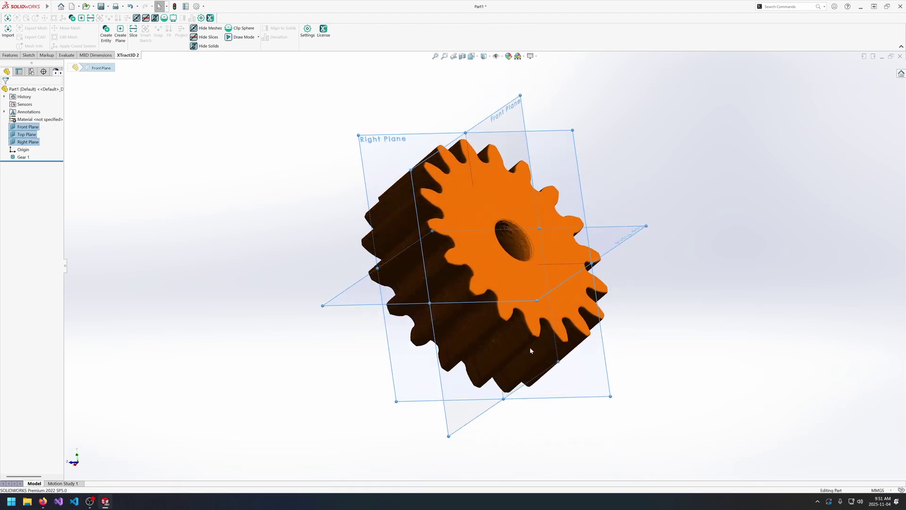
middle_click_drag(540, 352, 465, 419)
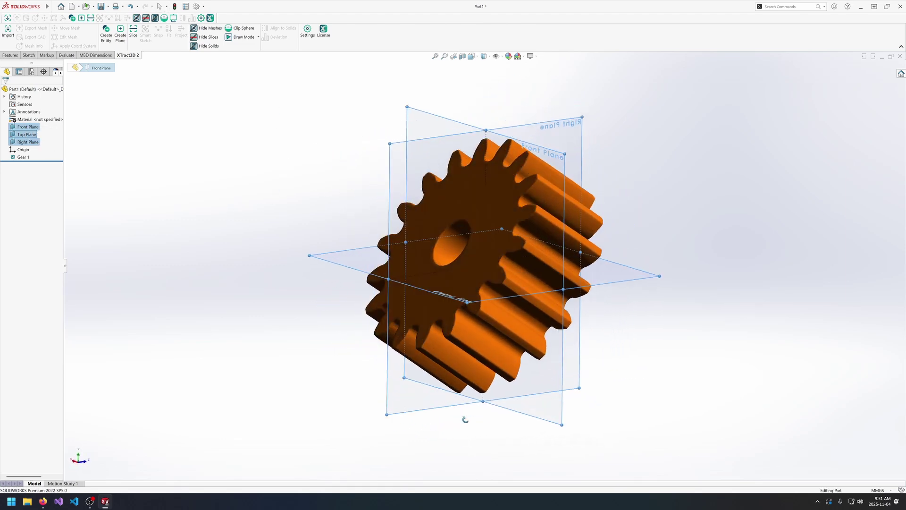
Step: Start Move Mesh on the Gear 1 mesh and set its orientation to Align Top Plane (Y Axis) with Smart Region selection
left_click(22, 157)
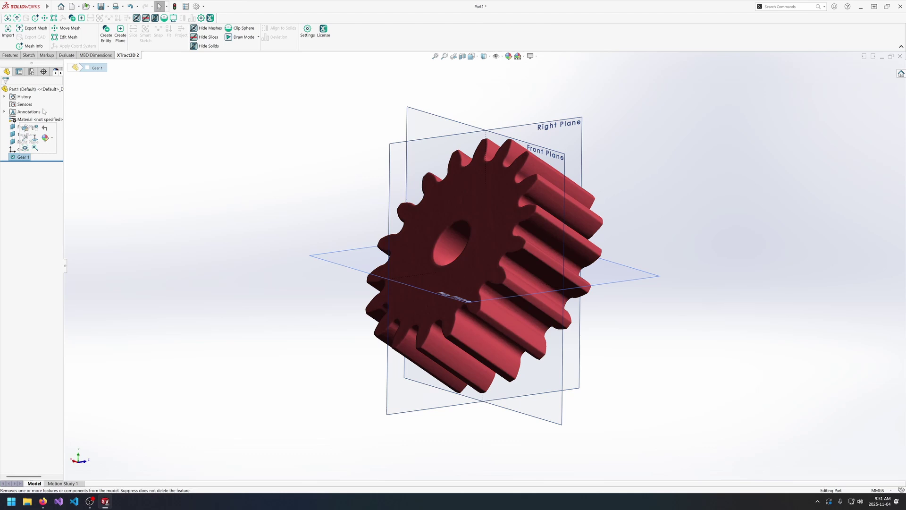
left_click(66, 28)
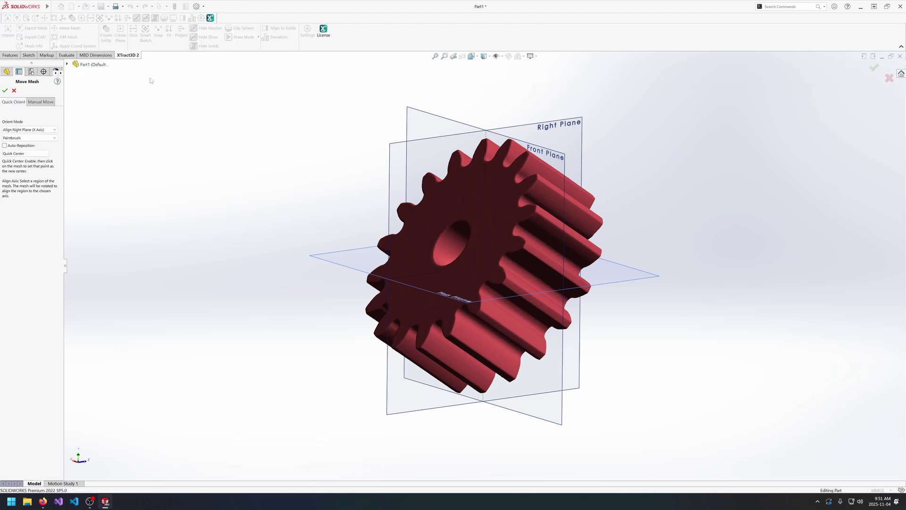
left_click(46, 130)
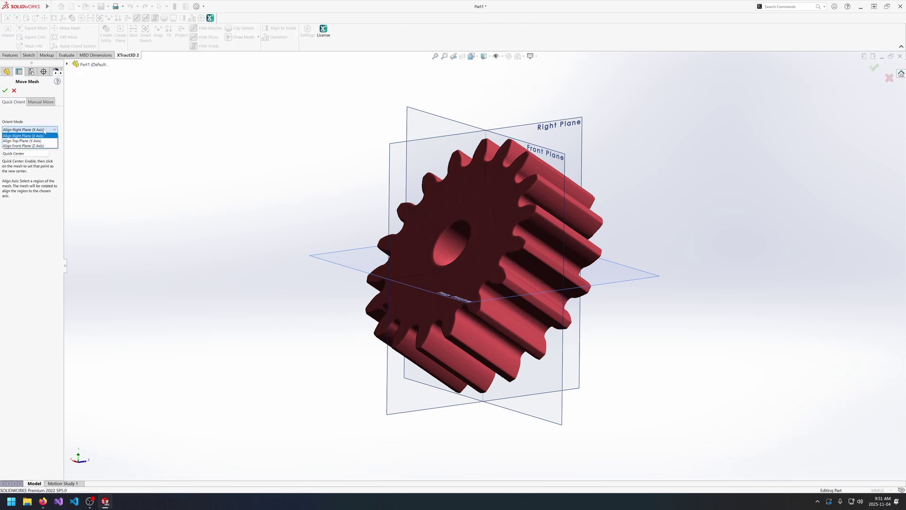
left_click(40, 141)
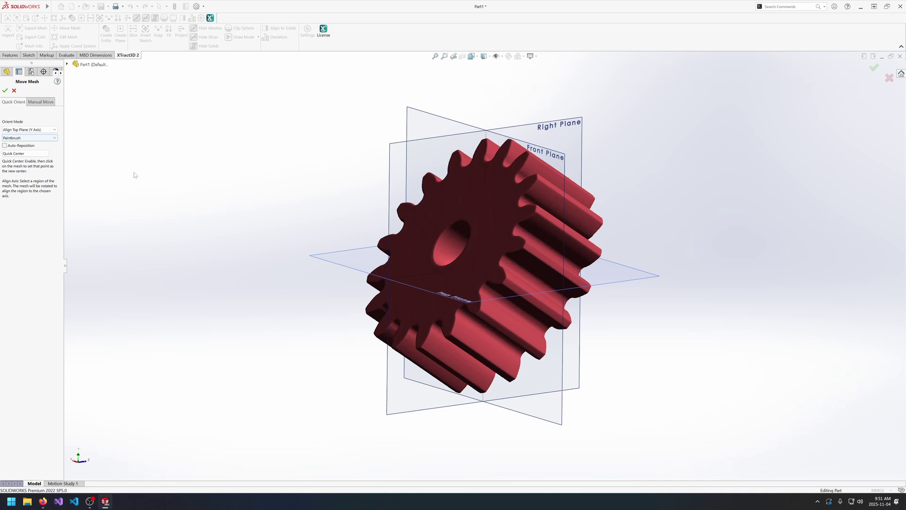
mouse_move(241, 203)
middle_mouse_down()
mouse_move(247, 189)
mouse_move(315, 198)
mouse_move(302, 197)
middle_mouse_up()
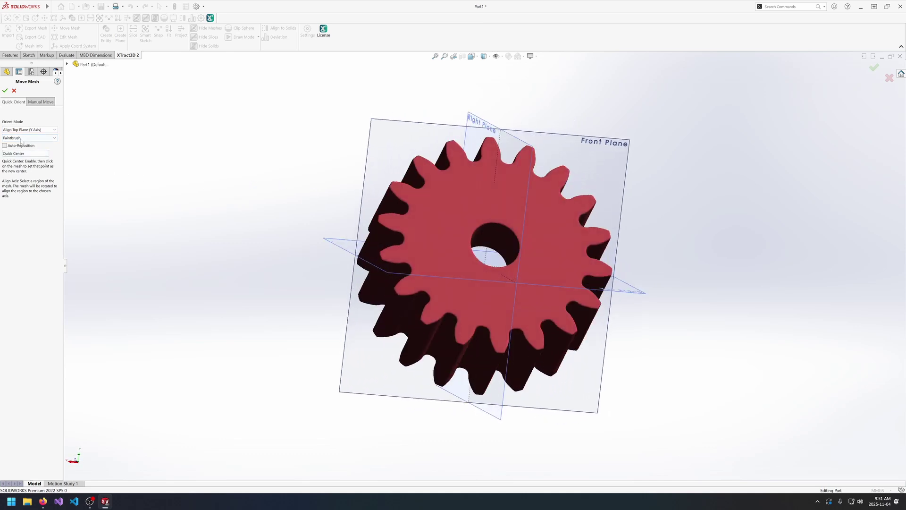
left_click(29, 137)
left_click(19, 164)
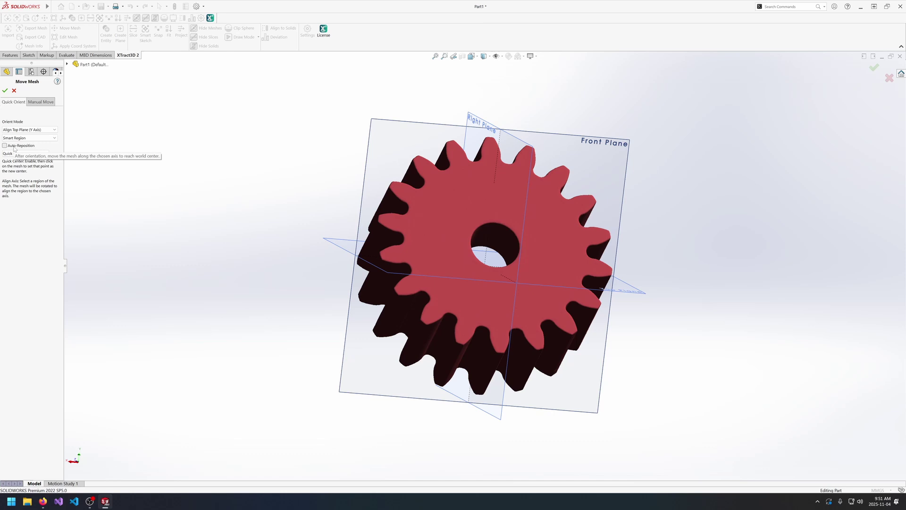
middle_click_drag(341, 194, 416, 246)
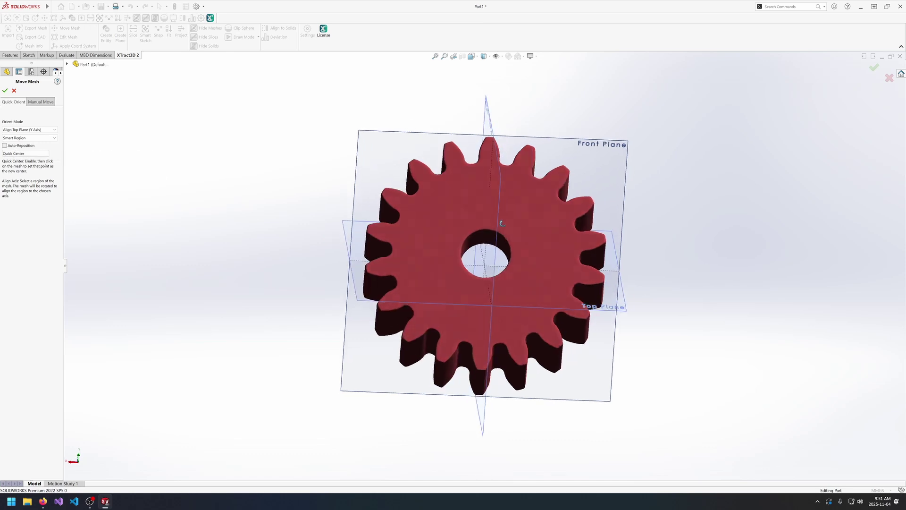
left_click(429, 262)
middle_click_drag(462, 300, 428, 203)
middle_click_drag(484, 203, 494, 265)
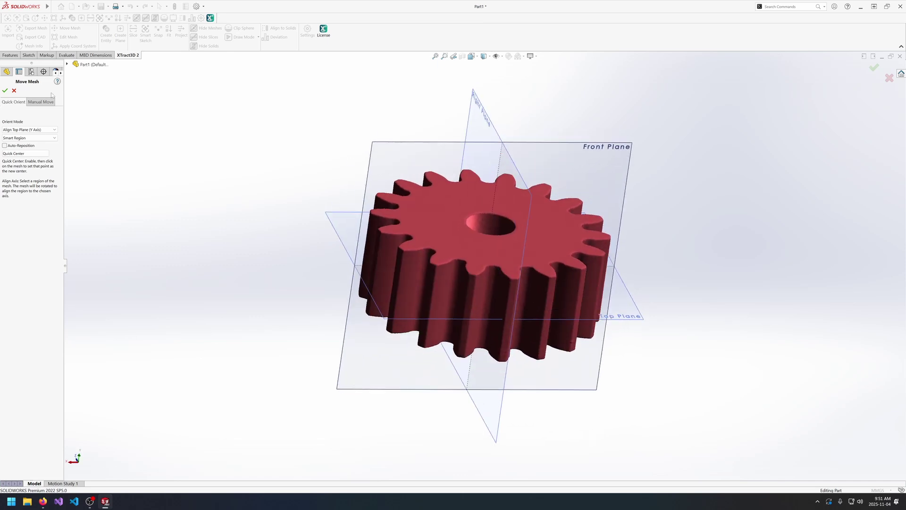
left_click(14, 91)
Step: Align the gear's flat face to the Top Plane (Y Axis) using Move Mesh with Auto-Reposition enabled
left_click(69, 29)
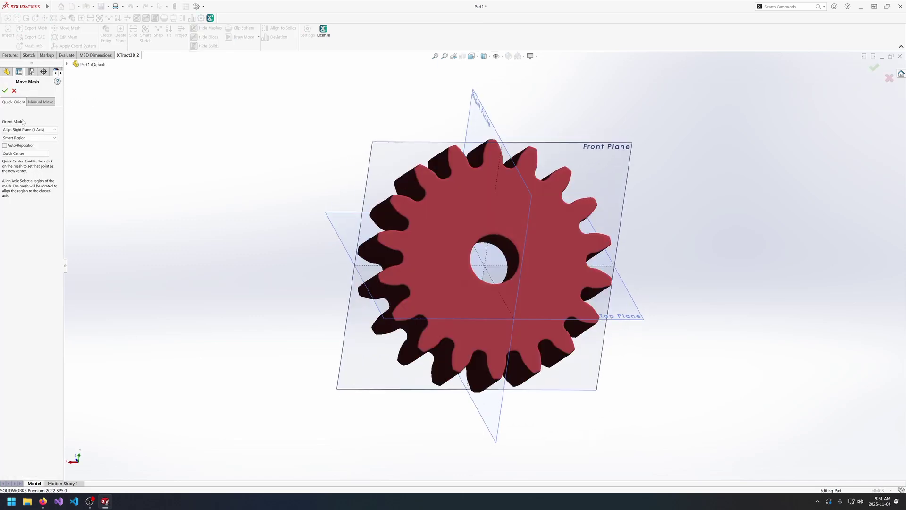
left_click(26, 129)
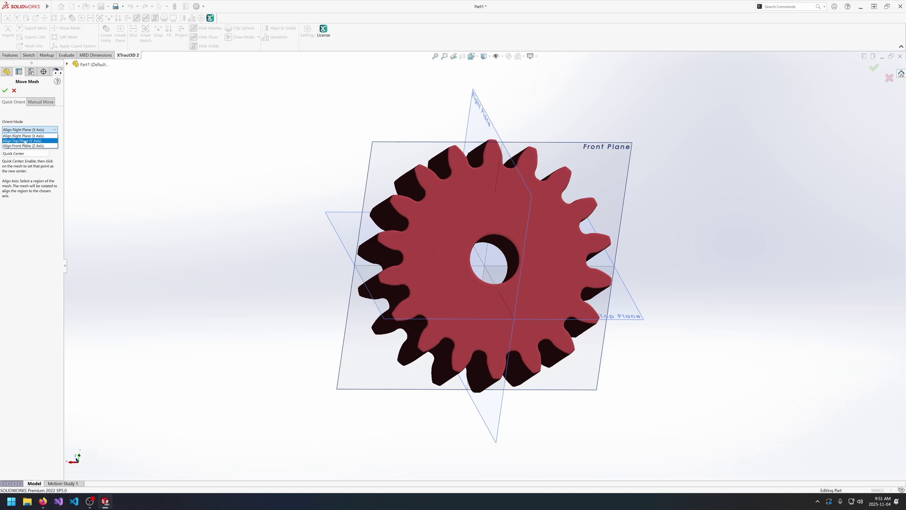
left_click(25, 141)
left_click(516, 247)
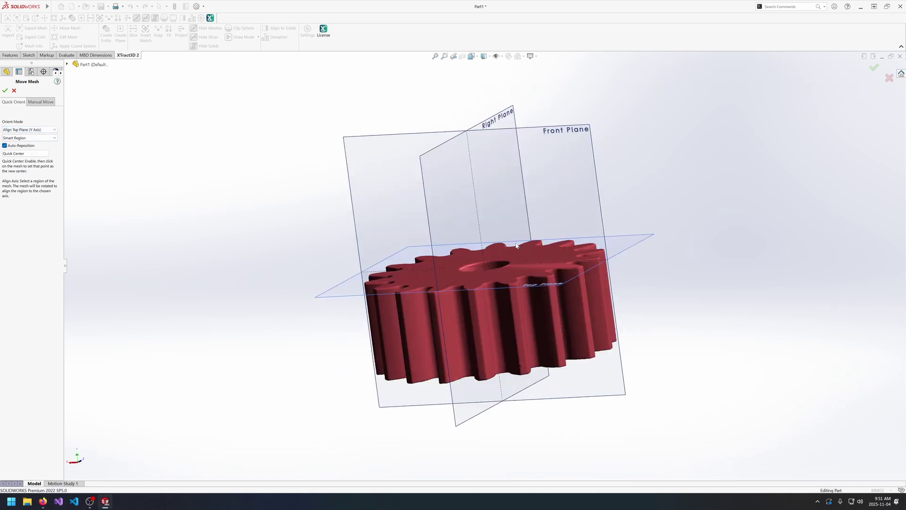
Step: Align a gear tooth's tip face to the Front Plane (Z Axis) with Auto-Reposition disabled, and finish moving the mesh
middle_click_drag(499, 273, 513, 292)
scroll(515, 292, "down", 4)
left_click(28, 130)
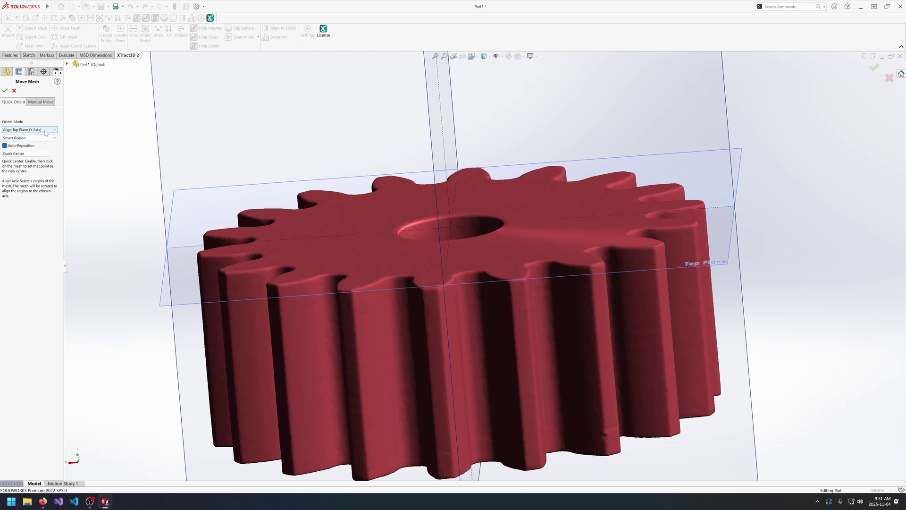
left_click(24, 142)
left_click(17, 146)
left_click(437, 335)
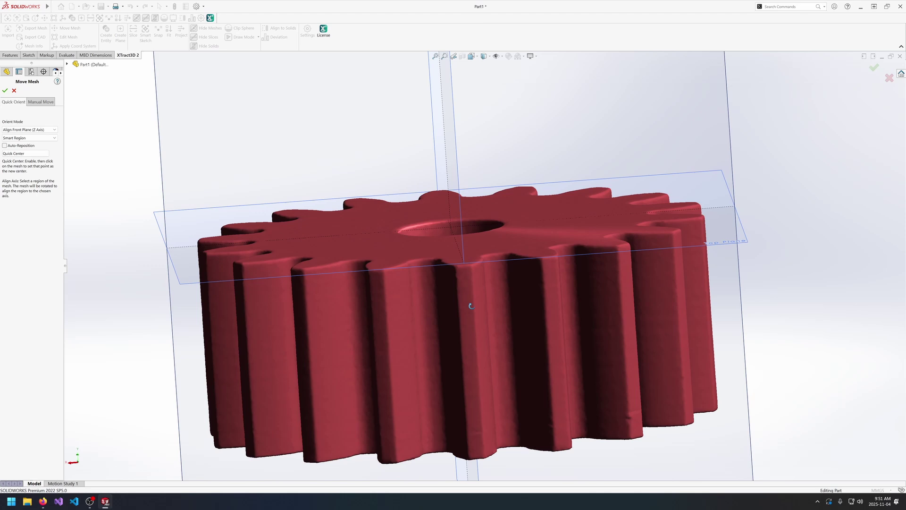
left_click(5, 90)
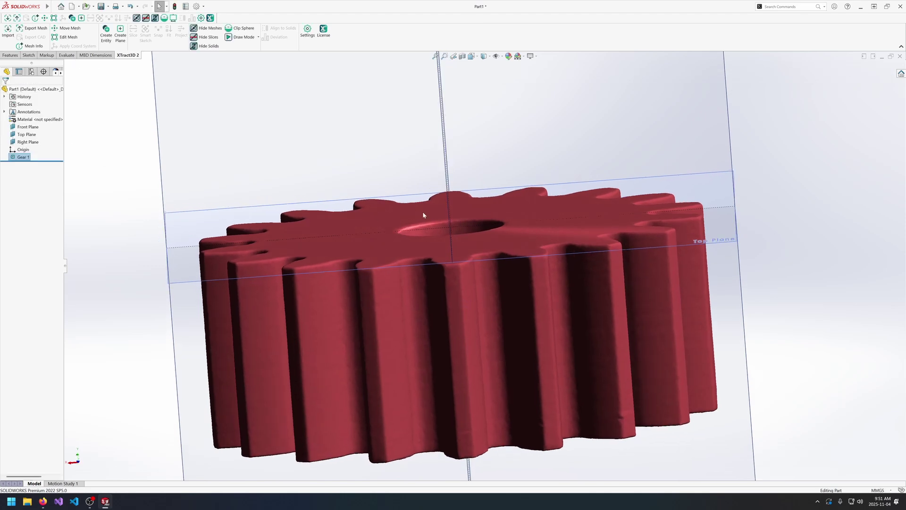
Step: Slice the gear mesh with the Top Plane at an initial offset of about -1.2 mm
middle_click_drag(423, 212, 409, 282)
scroll(416, 277, "down", 4)
scroll(417, 280, "up", 9)
left_click(387, 285)
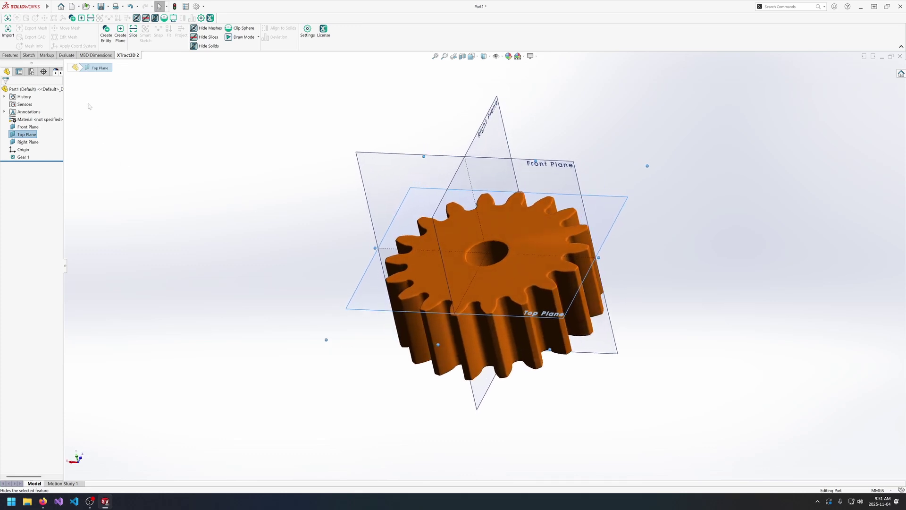
left_click(131, 38)
middle_click_drag(483, 323, 511, 290)
left_click(487, 277)
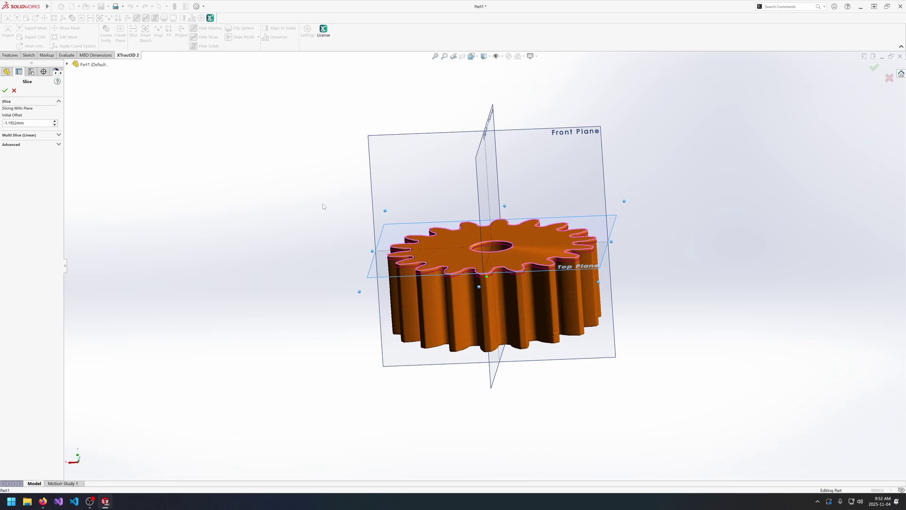
left_click(5, 91)
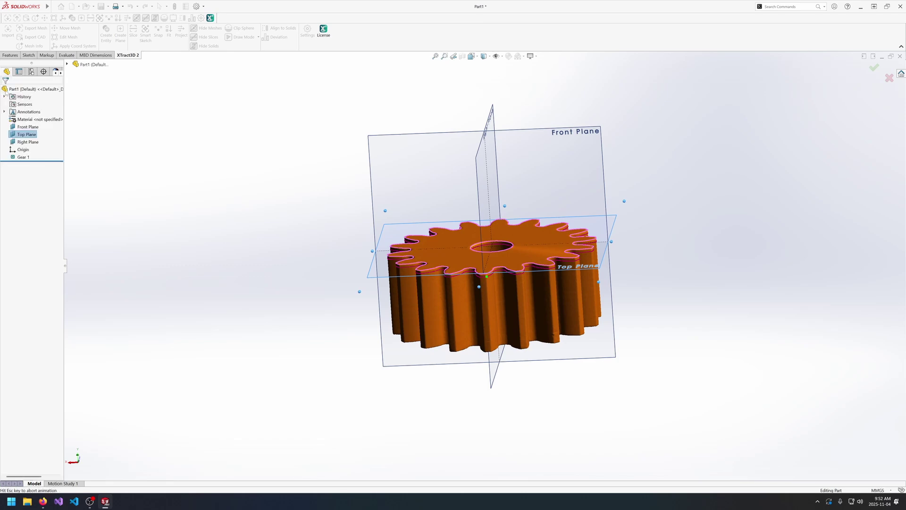
Step: Hide the meshes to leave only the gear's slice outline displayed
middle_click_drag(460, 279, 442, 344)
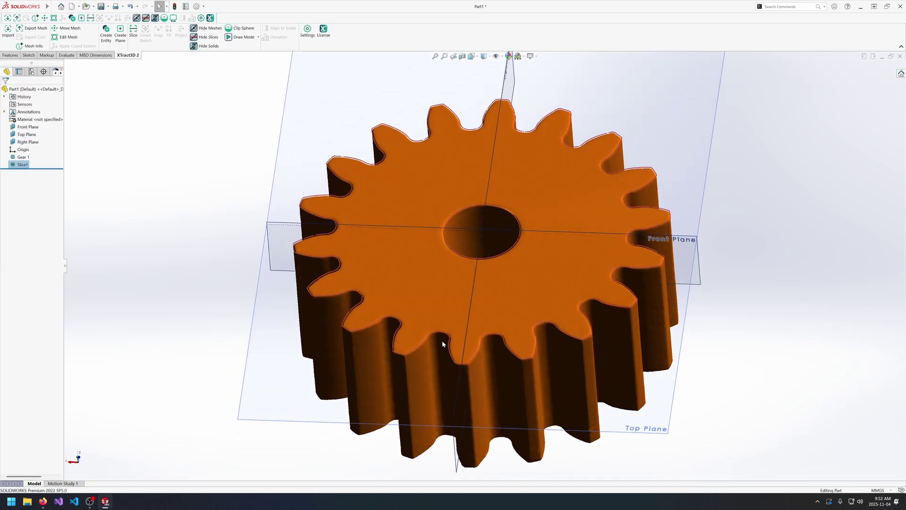
key("space")
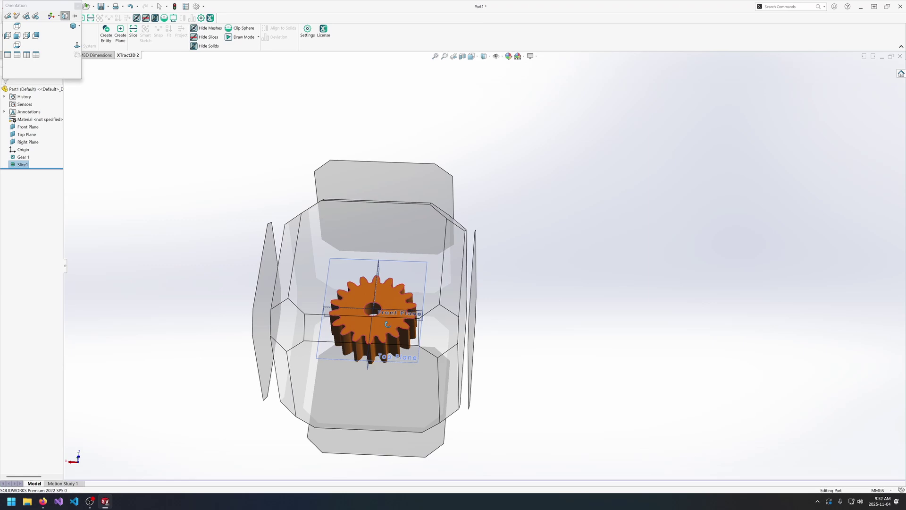
left_click(391, 368)
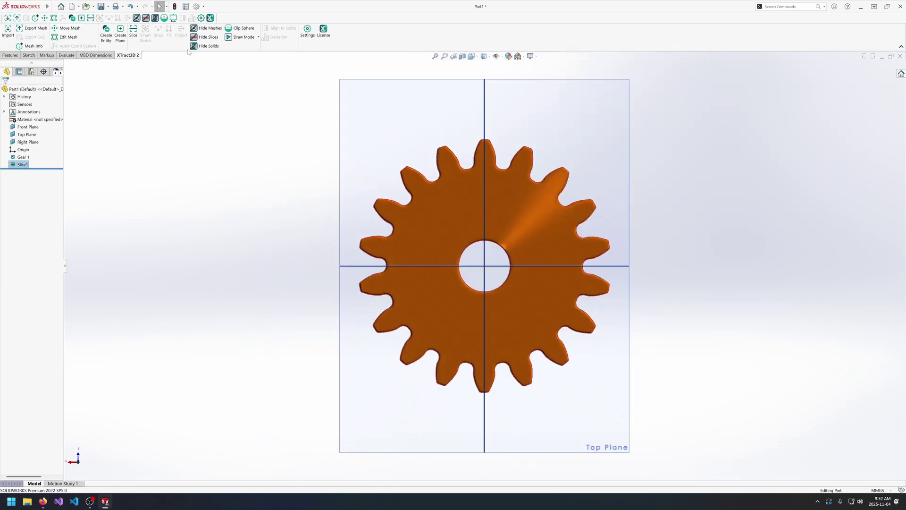
left_click(201, 30)
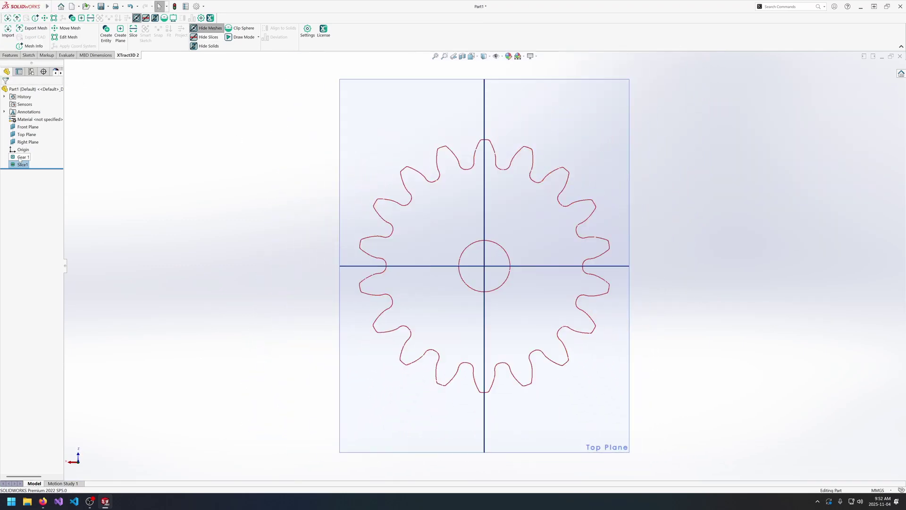
Step: Start a Smart Sketch of the slice on the Top Plane and fit a Circle to the center bore using Lasso selection
left_click(24, 135)
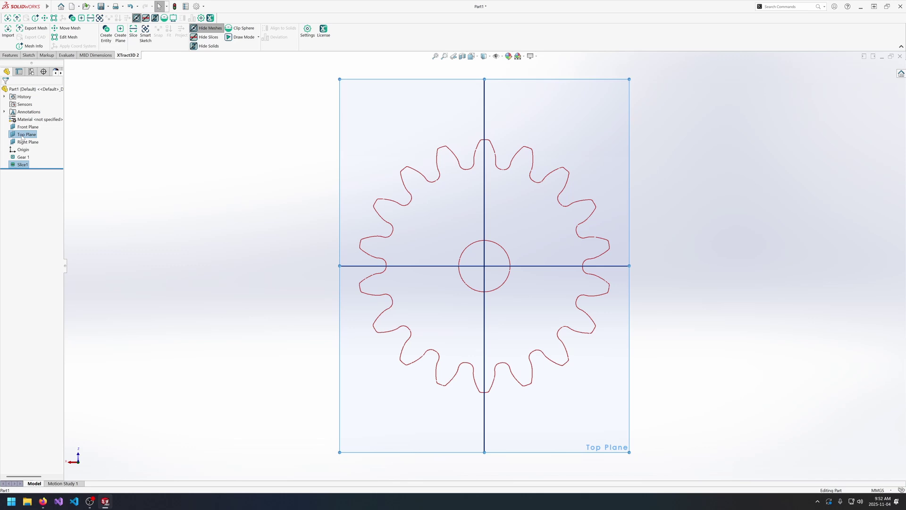
left_click(146, 34)
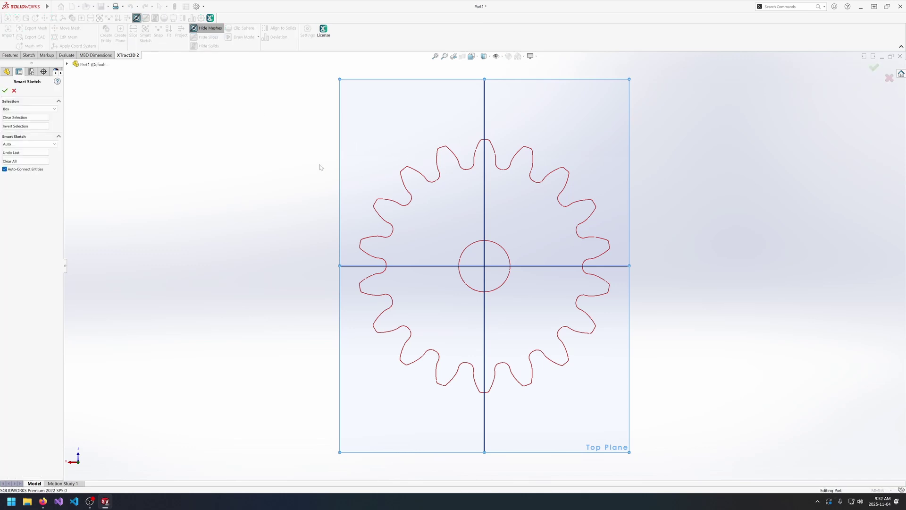
left_click(28, 109)
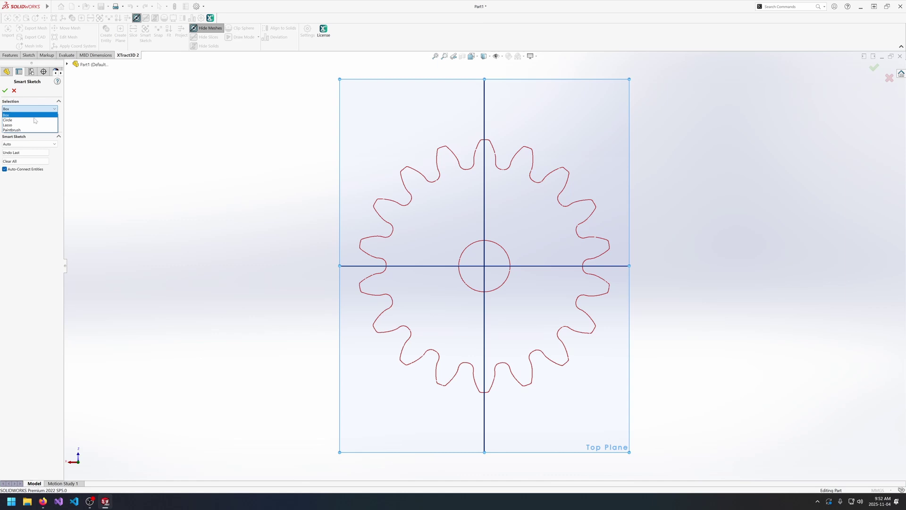
left_click(30, 125)
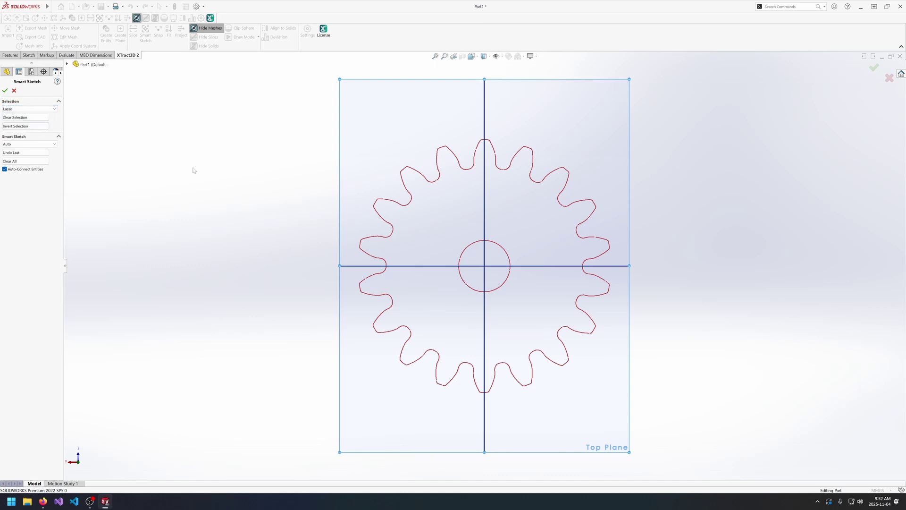
left_click(47, 144)
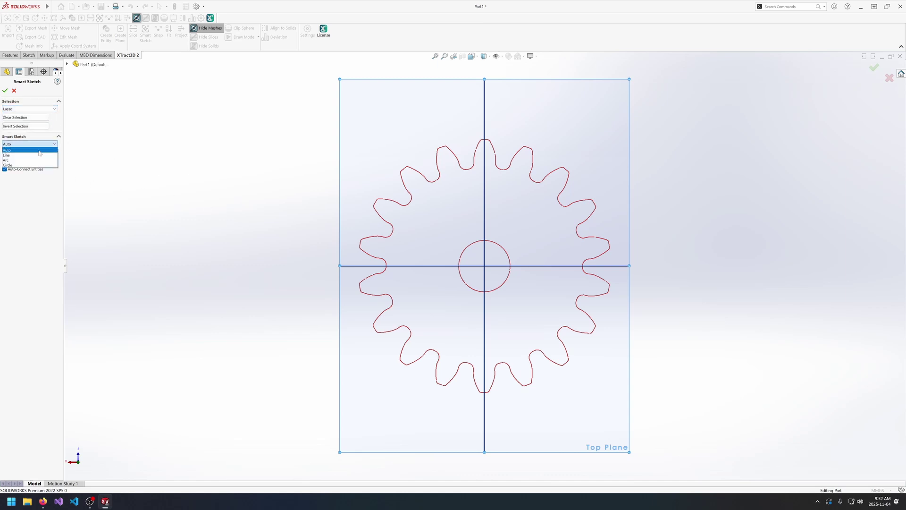
left_click(23, 165)
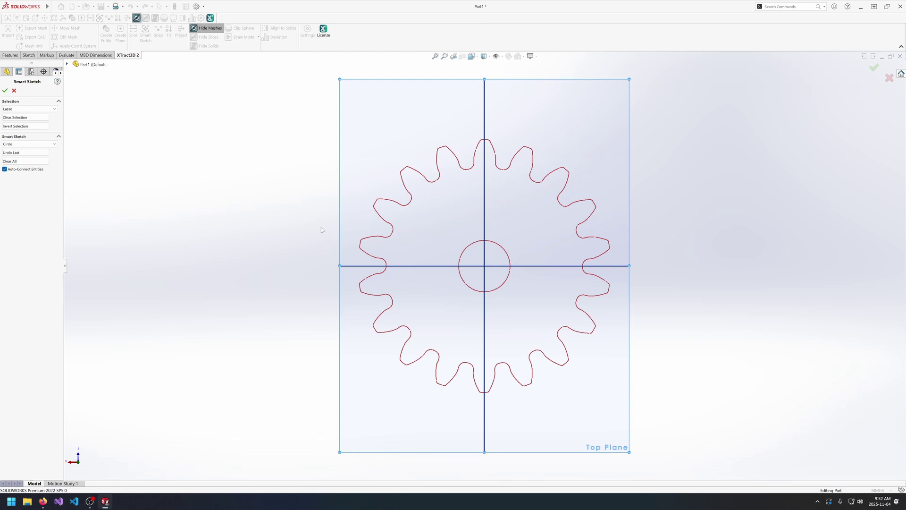
mouse_move(478, 238)
left_mouse_down()
mouse_move(503, 303)
mouse_move(471, 250)
left_mouse_up()
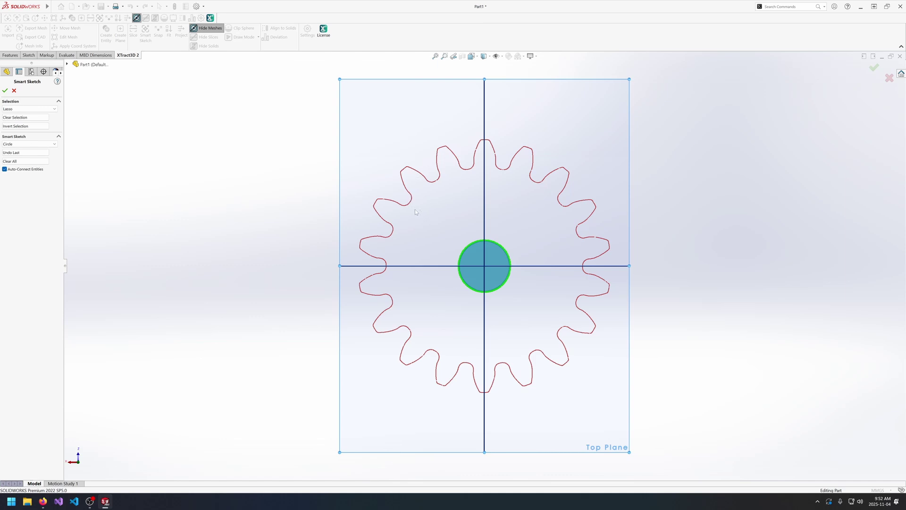
Step: Set the Smart Sketch entity type to Arc and fit arcs to the root and adjoining lower flank of an upper-left gear tooth
scroll(423, 210, "down", 5)
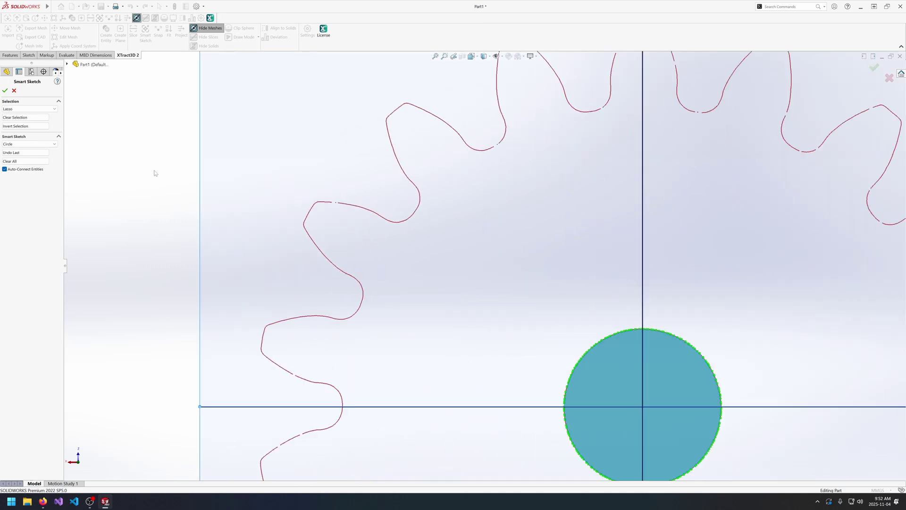
left_click(30, 144)
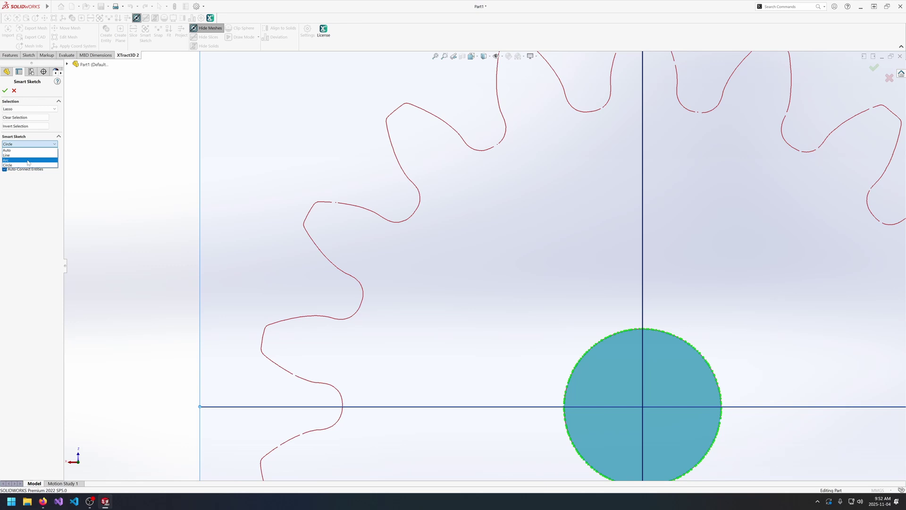
left_click(7, 161)
scroll(479, 191, "down", 3)
scroll(474, 198, "up", 3)
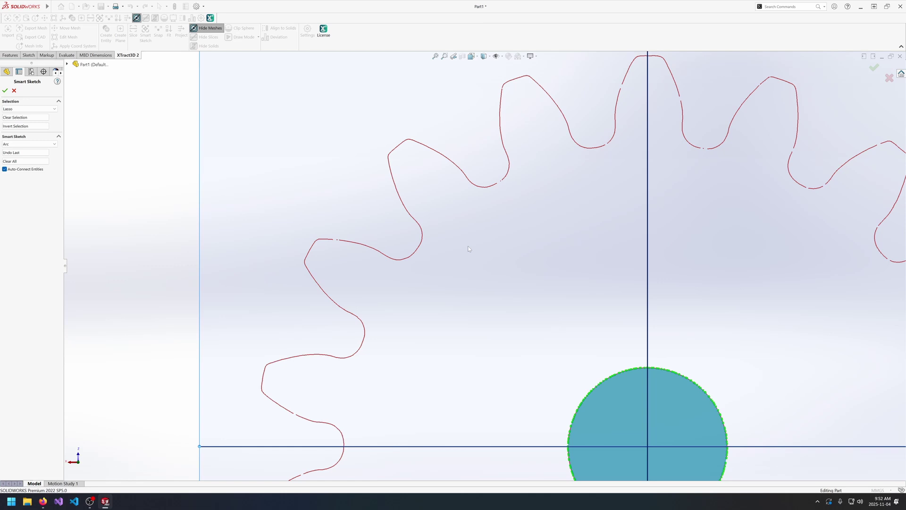
scroll(450, 251, "down", 4)
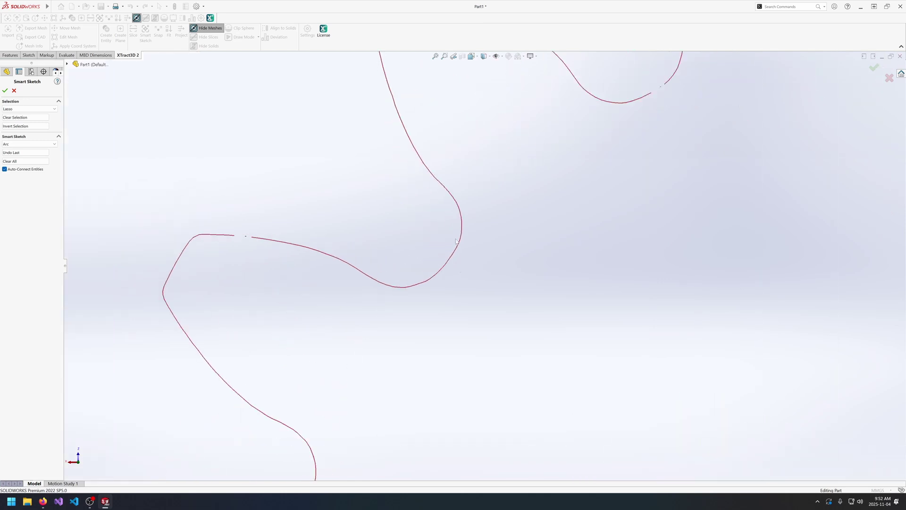
scroll(491, 222, "up", 3)
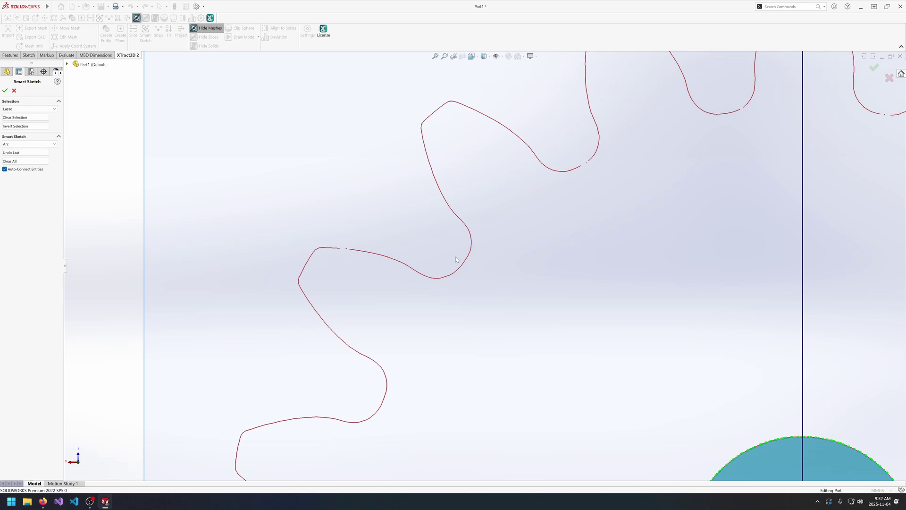
mouse_move(457, 263)
left_mouse_down()
mouse_move(489, 244)
mouse_move(421, 115)
mouse_move(369, 161)
mouse_move(382, 248)
left_mouse_up()
scroll(472, 235, "down", 3)
scroll(472, 235, "down", 1)
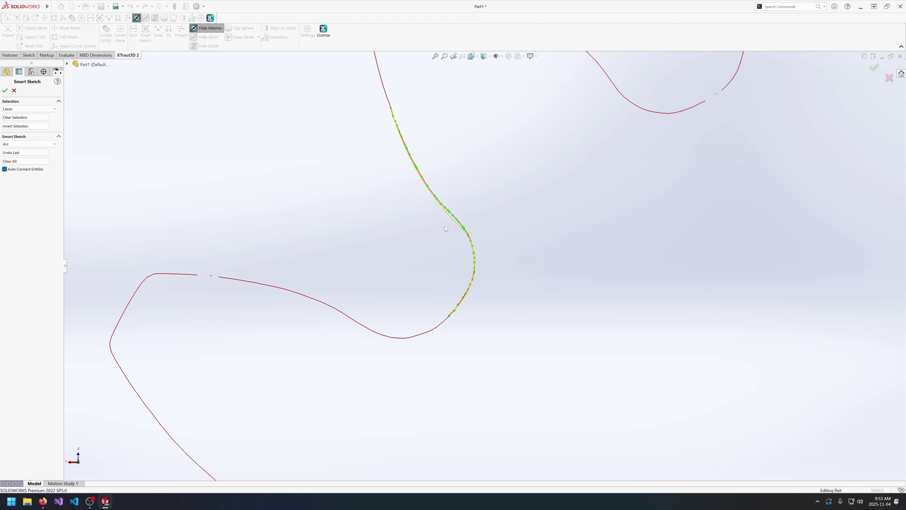
Step: Try to fit a Line to the upper part of the tooth flank and undo the fit
left_click(44, 144)
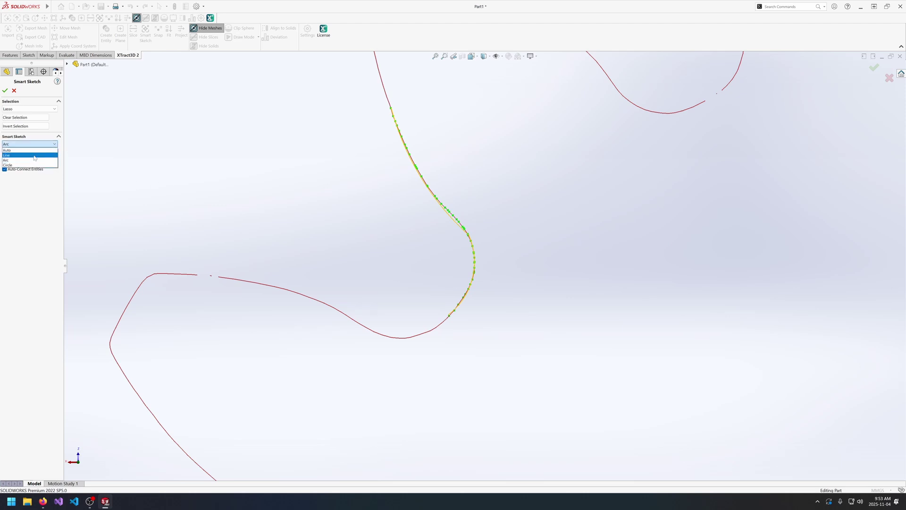
left_click(34, 158)
scroll(452, 146, "down", 4)
scroll(451, 149, "up", 6)
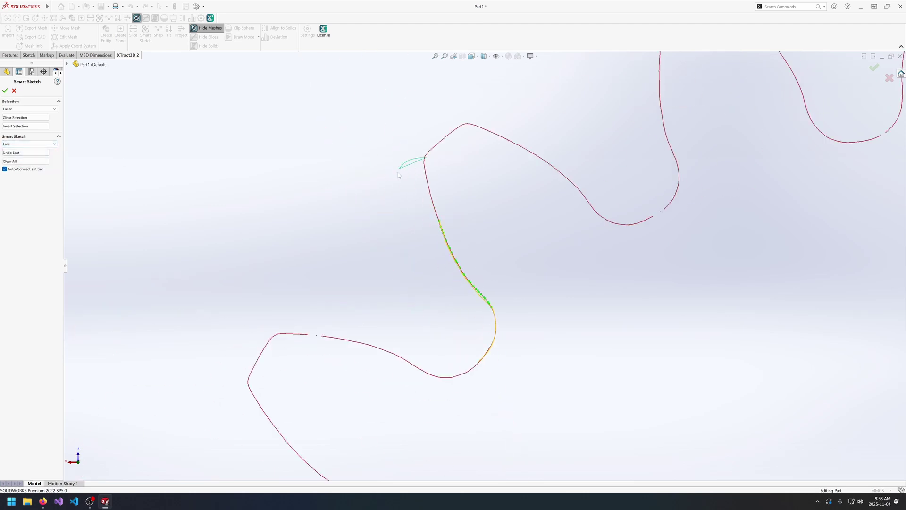
mouse_move(398, 174)
left_mouse_down()
mouse_move(484, 193)
mouse_move(453, 179)
left_mouse_up()
scroll(443, 194, "up", 3)
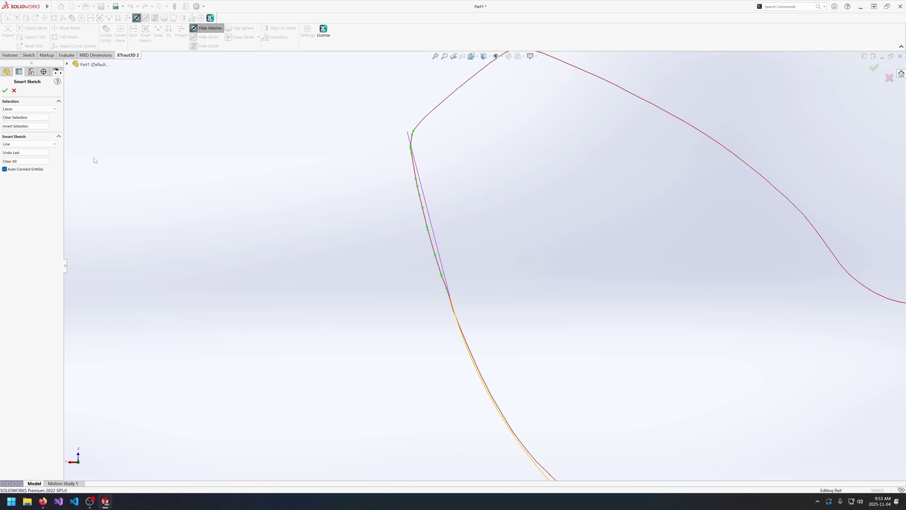
left_click(46, 154)
Step: Set the entity type to Arc and fit an arc to the upper part of the tooth flank
left_click(45, 144)
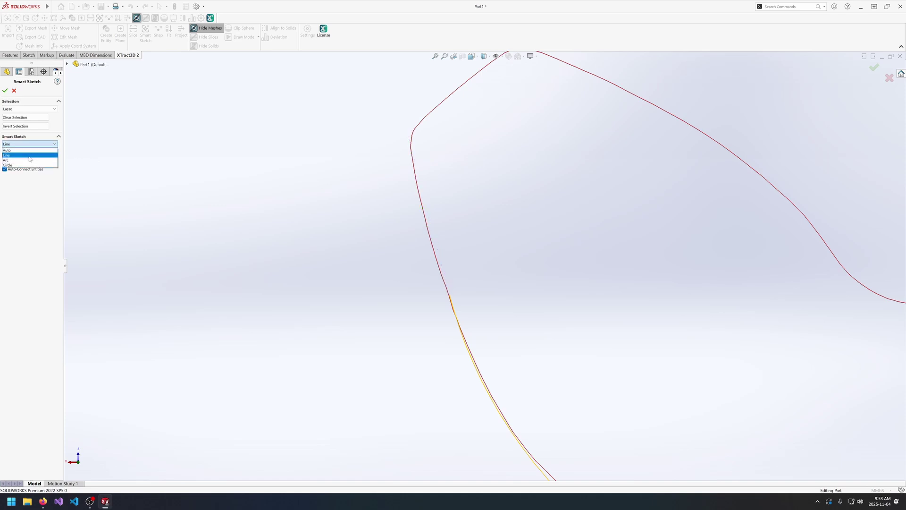
left_click(29, 161)
scroll(561, 242, "up", 2)
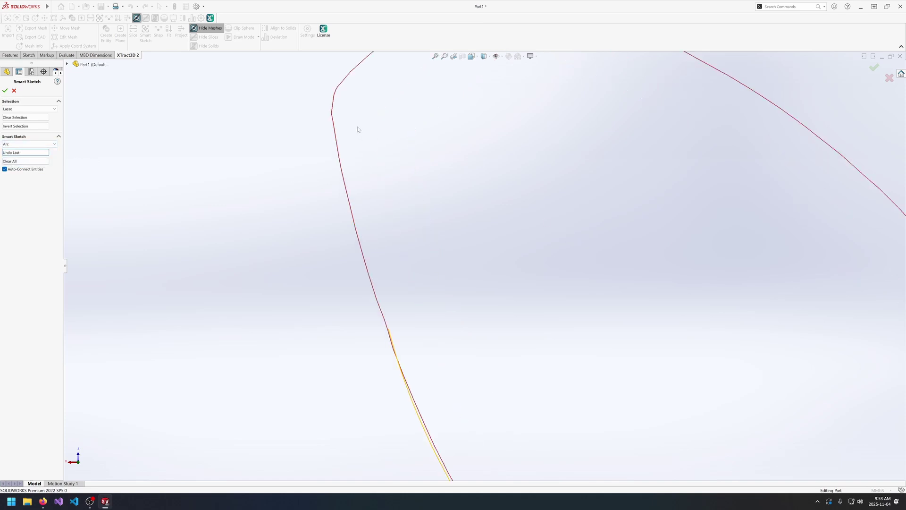
mouse_move(358, 130)
left_mouse_down()
mouse_move(352, 307)
mouse_move(399, 334)
left_mouse_up()
scroll(378, 257, "down", 5)
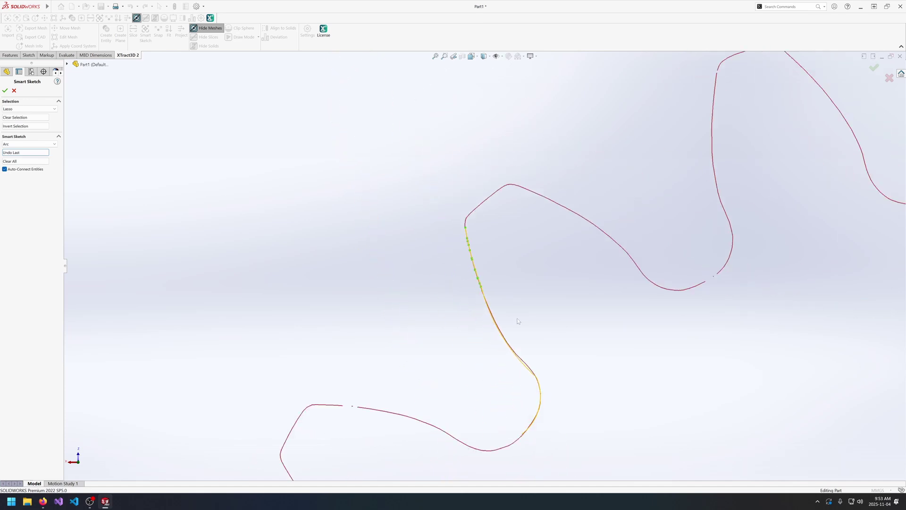
scroll(518, 321, "down", 2)
scroll(465, 300, "up", 3)
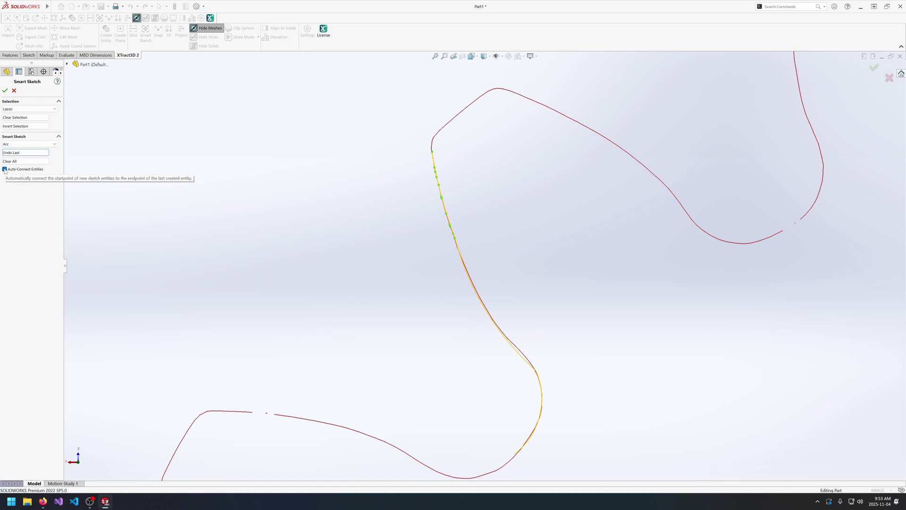
Step: Try to fit an arc to the rounded corner between the flank and the tooth tip, and undo it
scroll(527, 138, "up", 3)
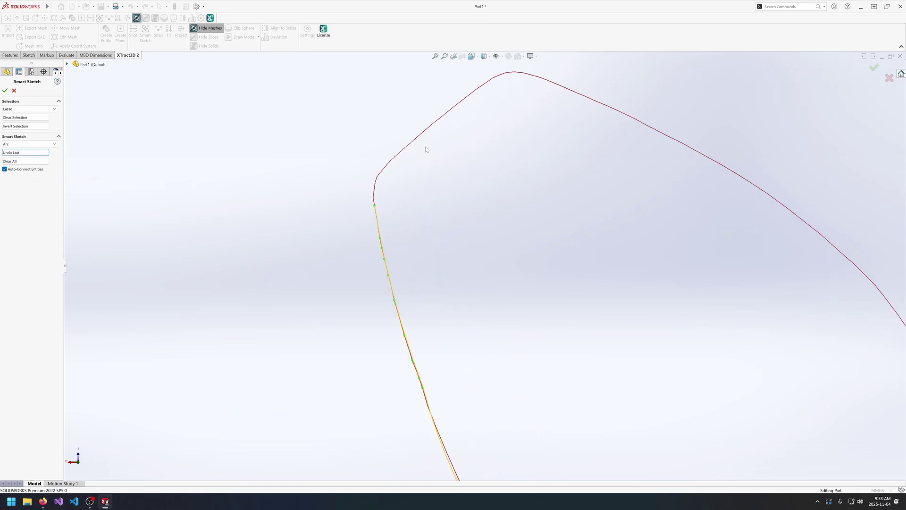
mouse_move(408, 142)
left_mouse_down()
mouse_move(372, 186)
mouse_move(425, 172)
mouse_move(395, 186)
left_mouse_up()
scroll(390, 195, "up", 1)
scroll(390, 194, "up", 3)
middle_click_drag(394, 195, 412, 209, "ctrl")
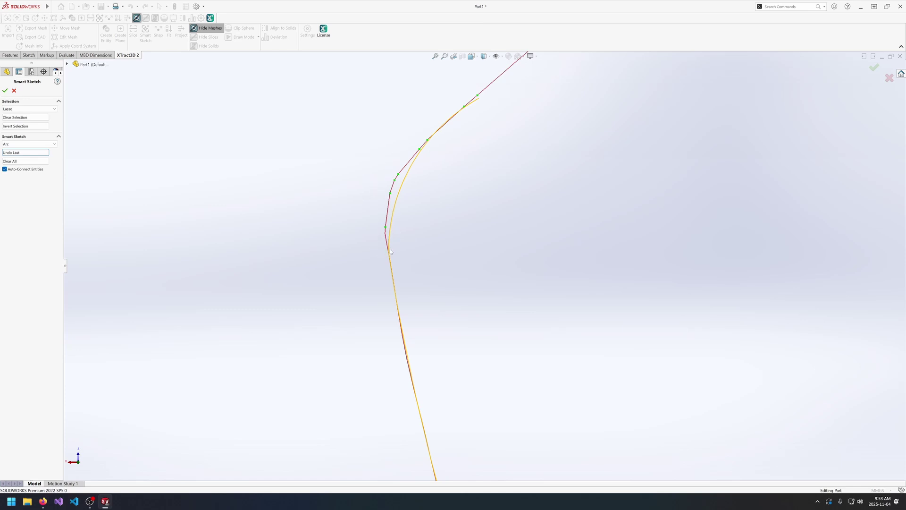
left_click(23, 153)
Step: Try the tip corner arc with Auto-Connect Entities disabled, undo it, and enable Auto-Connect Entities again
left_click(5, 169)
mouse_move(396, 115)
left_mouse_down()
mouse_move(493, 136)
mouse_move(472, 86)
left_mouse_up()
left_click(24, 153)
left_click(17, 170)
Step: Try the tip corner arc again with Auto-Connect Entities enabled and undo the result
scroll(377, 176, "down", 4)
scroll(455, 242, "up", 4)
mouse_move(466, 217)
left_mouse_down()
mouse_move(435, 311)
mouse_move(481, 279)
left_mouse_up()
scroll(486, 239, "down", 1)
scroll(502, 223, "up", 4)
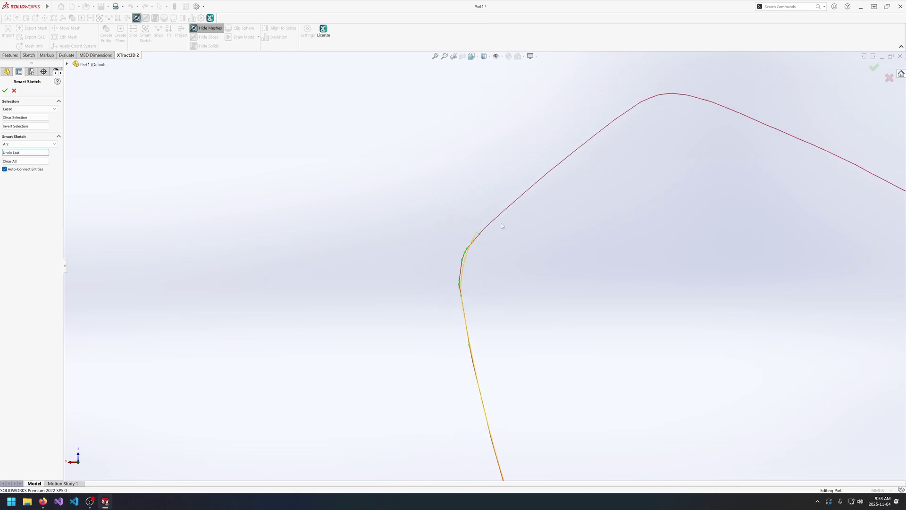
left_click(28, 151)
Step: Fit connected arcs to the first rounded tip corner and along the tooth's tip edge
mouse_move(460, 288)
left_mouse_down()
mouse_move(460, 224)
mouse_move(524, 213)
left_mouse_up()
middle_click_drag(519, 200, 530, 204)
mouse_move(471, 245)
left_mouse_down()
mouse_move(609, 168)
mouse_move(649, 171)
left_mouse_up()
middle_click_drag(650, 170, 510, 203)
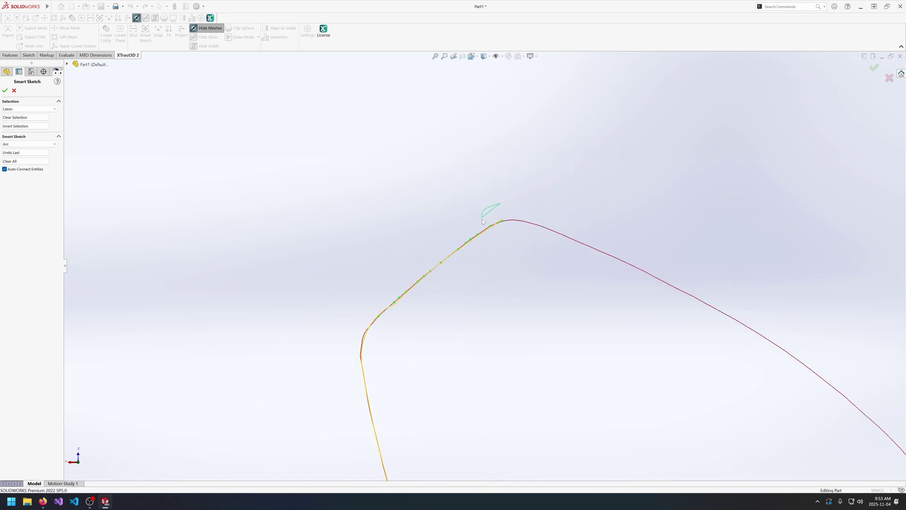
Step: Fit connected arcs to the second rounded tip corner and the long opposite flank of the tooth
left_click_drag(482, 219, 533, 215)
scroll(608, 254, "down", 3)
scroll(452, 255, "up", 5)
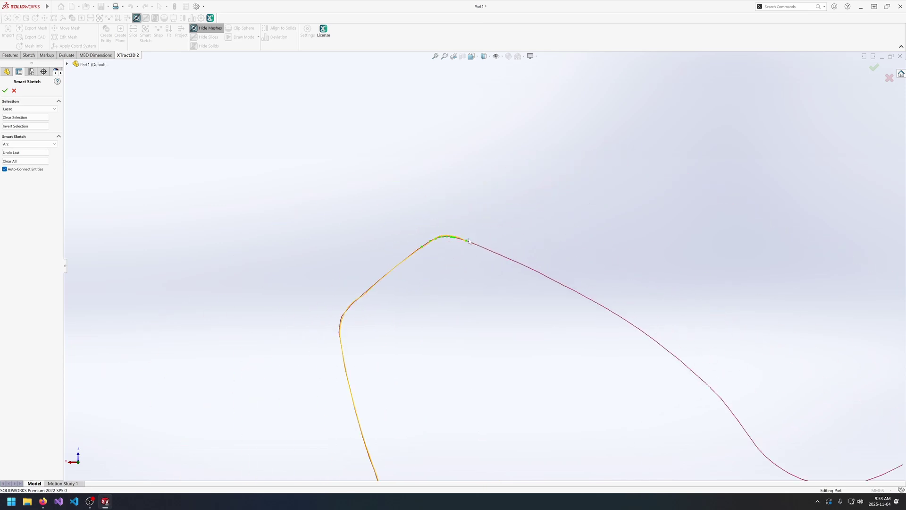
left_click_drag(469, 241, 722, 389)
middle_click_drag(722, 388, 527, 311)
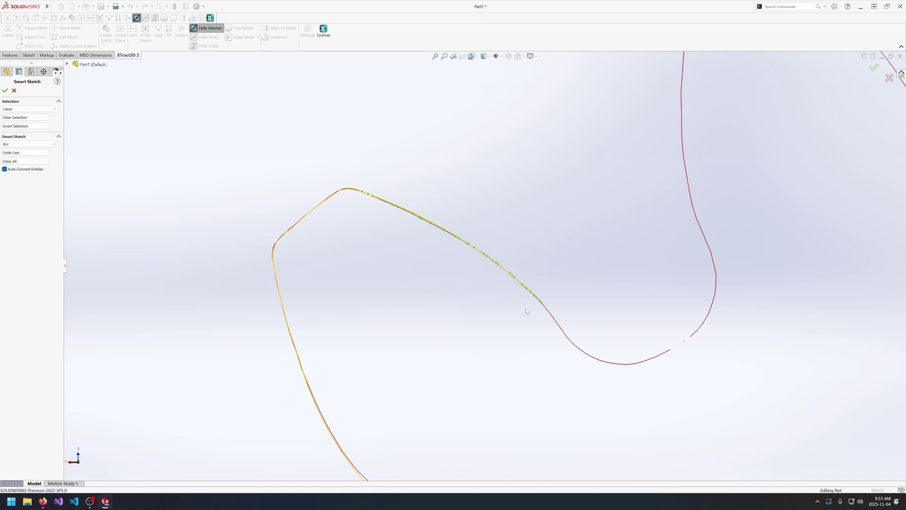
Step: Try to fit a single arc from the end of the opposite flank into the tooth root, and undo it
scroll(527, 311, "down", 3)
left_click_drag(542, 274, 664, 445)
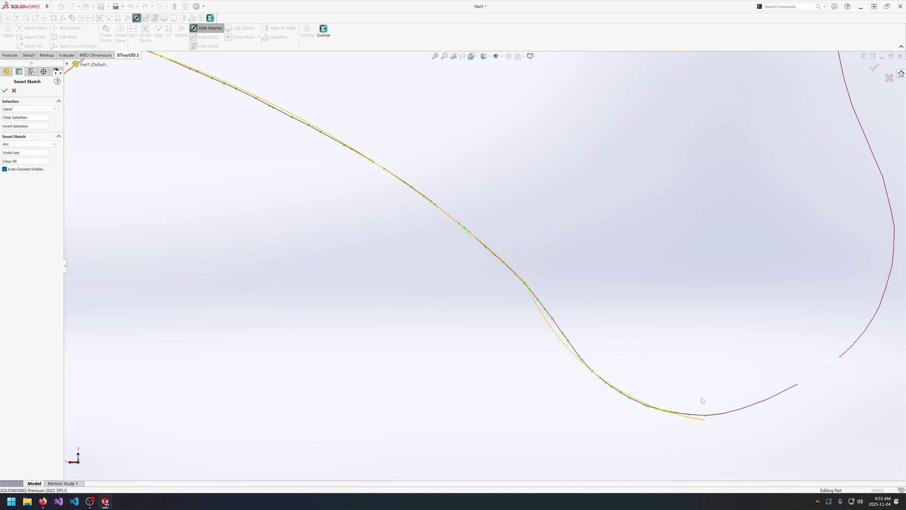
left_click(24, 153)
Step: Fit a short arc to the lower end of the opposite flank, continue with arcs around the adjoining root, and finish the Smart Sketch
left_click_drag(533, 275, 584, 357)
scroll(608, 367, "up", 5)
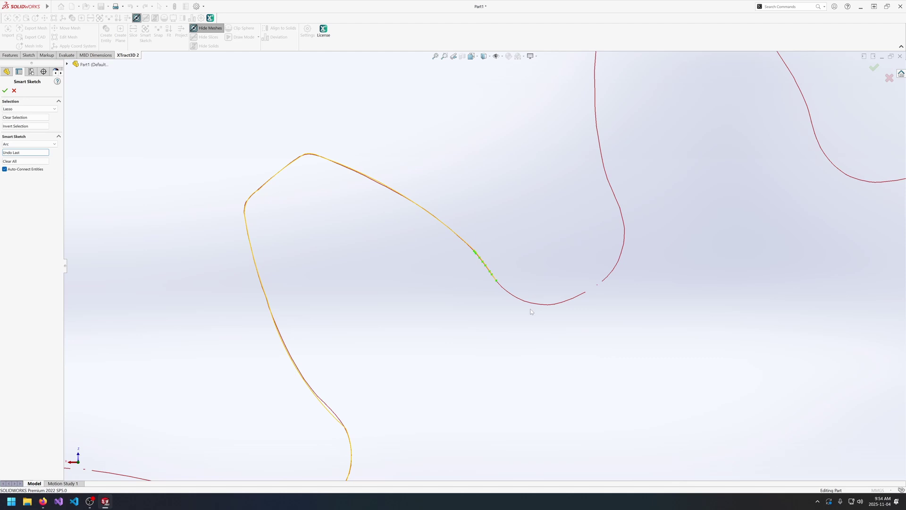
scroll(506, 276, "down", 1)
mouse_move(496, 279)
left_mouse_down()
mouse_move(518, 312)
mouse_move(592, 297)
mouse_move(618, 314)
mouse_move(641, 247)
left_mouse_up()
scroll(394, 277, "down", 1)
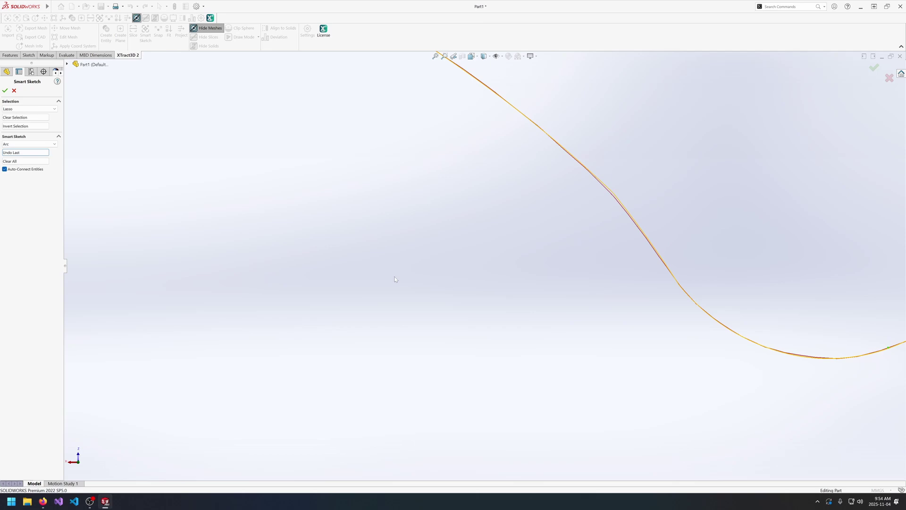
scroll(395, 279, "up", 5)
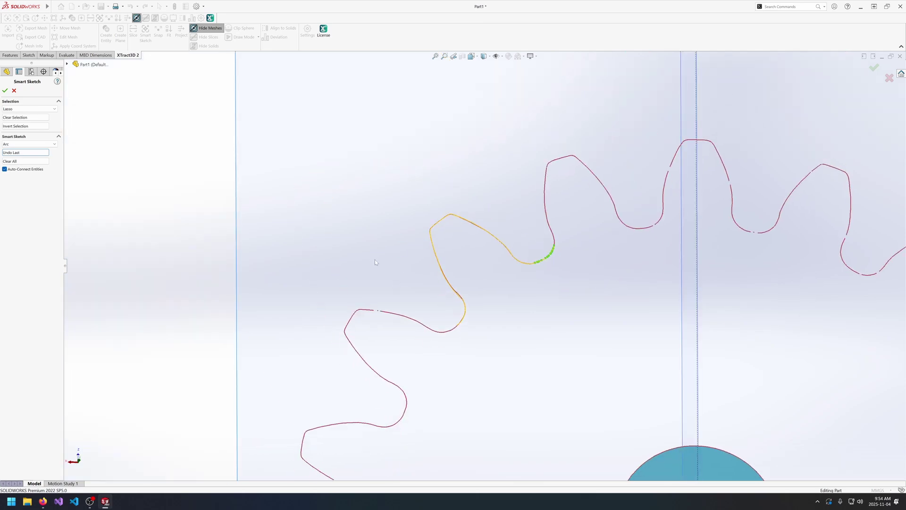
left_click(4, 90)
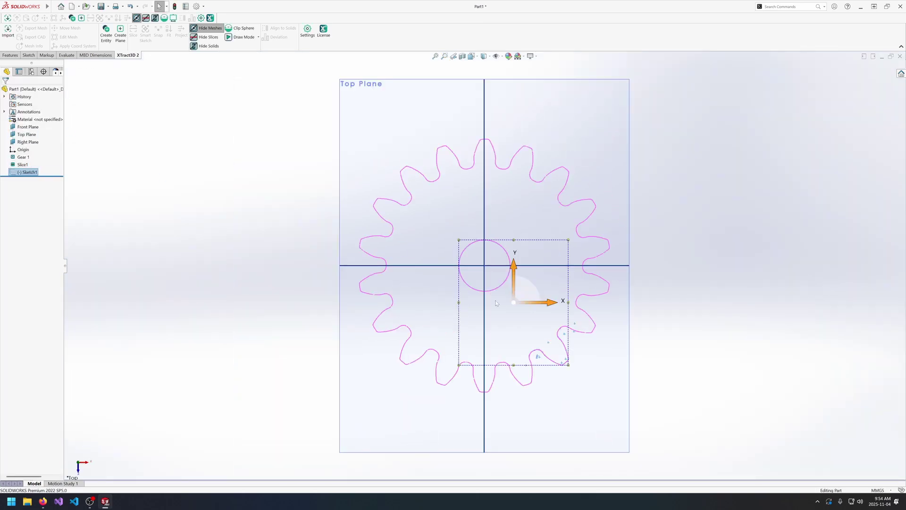
Step: Examine the fitted circle and tooth arcs against the slice outline
mouse_move(499, 321)
middle_mouse_down()
mouse_move(491, 271)
mouse_move(513, 327)
middle_mouse_up()
scroll(514, 297, "down", 5)
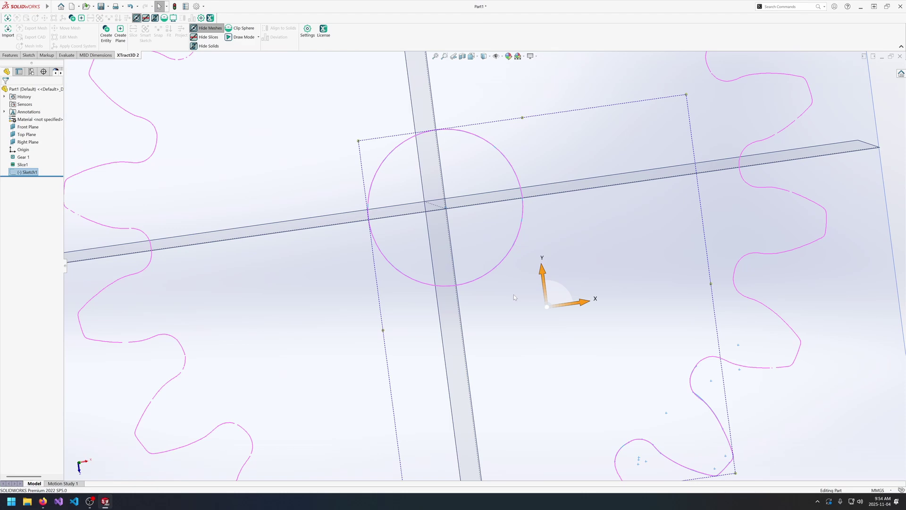
middle_click_drag(565, 342, 544, 224)
scroll(661, 338, "down", 5)
scroll(637, 313, "up", 5)
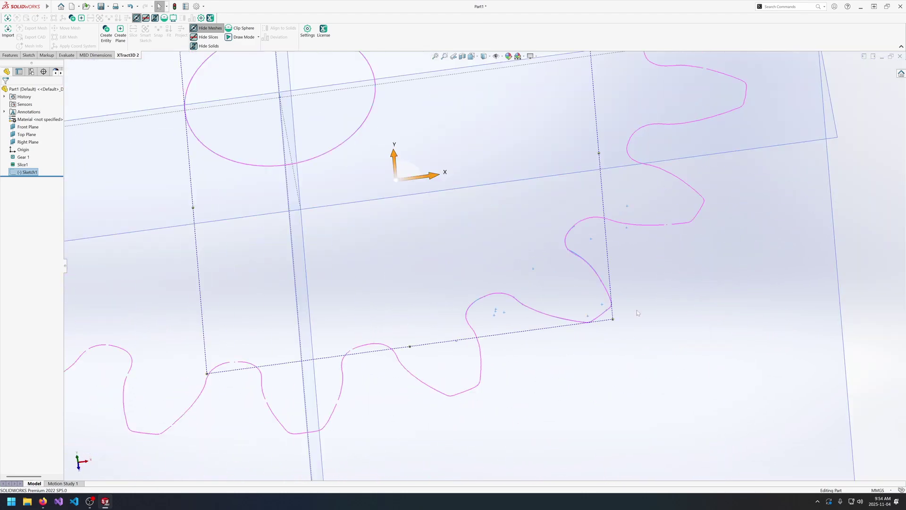
scroll(605, 306, "down", 3)
scroll(412, 274, "up", 4)
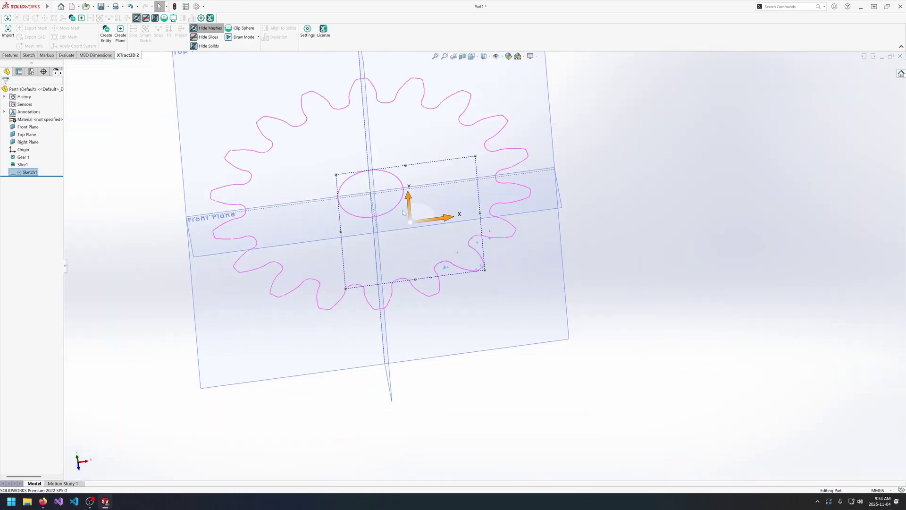
scroll(218, 202, "down", 3)
Step: Reopen the sketch in Smart Sketch together with the slice, and set the entity type to Circle and the selection mode to Paintbrush
left_click(23, 165, "ctrl")
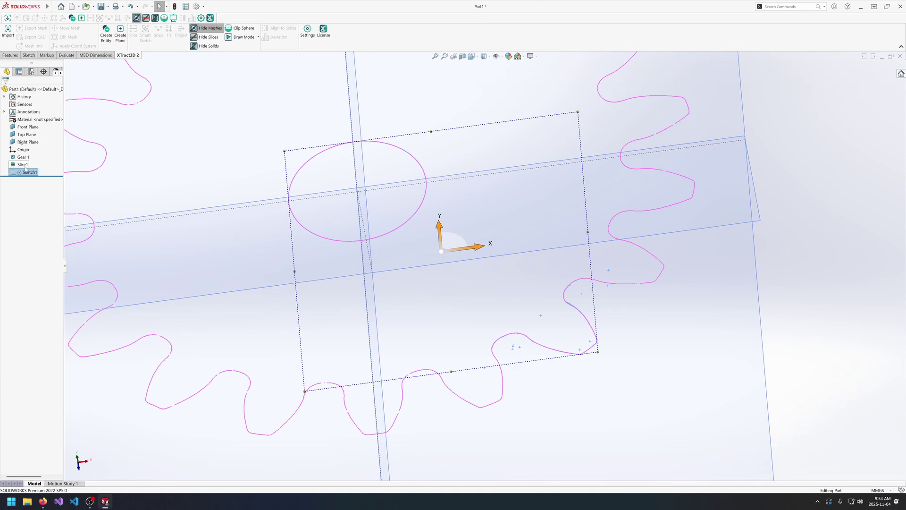
left_click(148, 47)
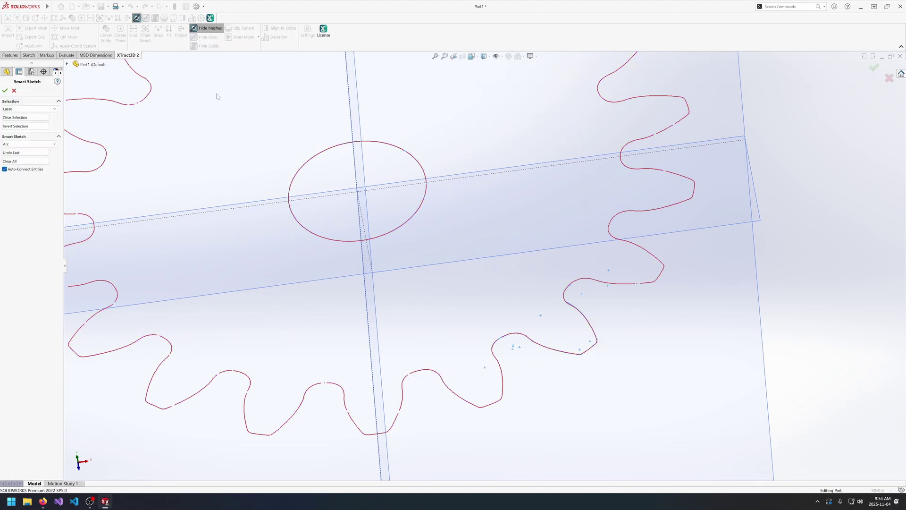
scroll(256, 159, "up", 3)
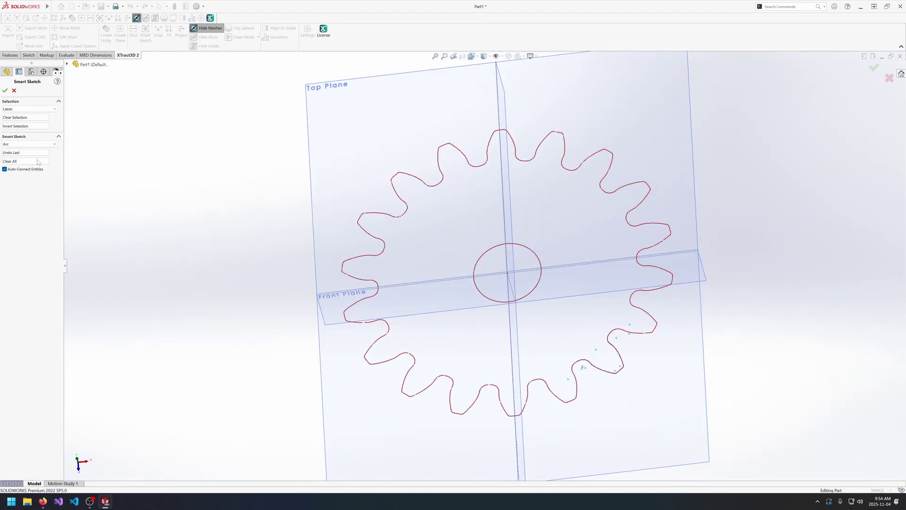
left_click(35, 144)
left_click(34, 166)
left_click(33, 109)
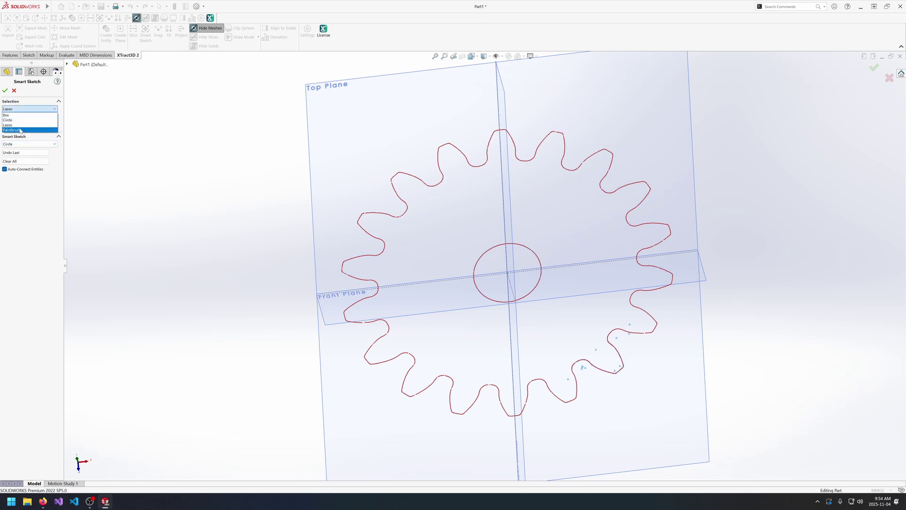
left_click(20, 130)
Step: Fit a Circle to the gear's outer diameter by painting the tips of three teeth around the outline
scroll(433, 176, "down", 3)
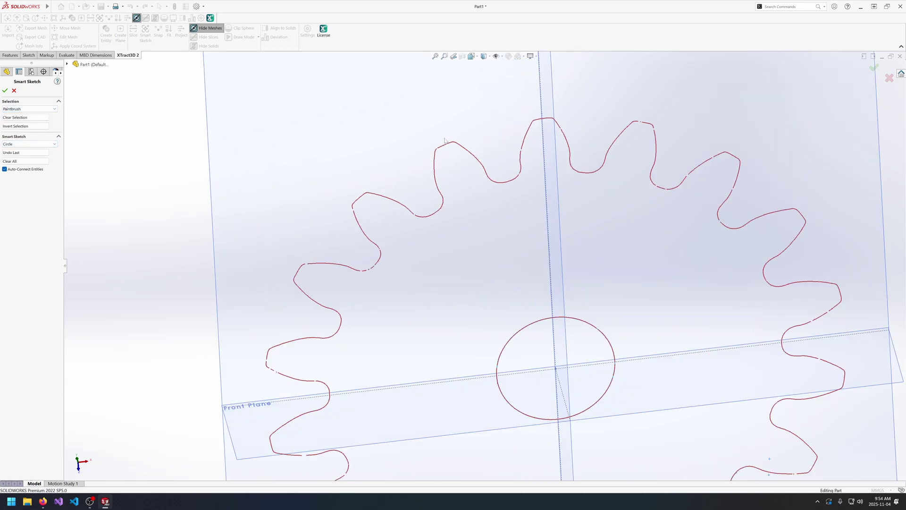
left_click_drag(445, 140, 445, 149)
scroll(540, 231, "up", 5)
scroll(585, 266, "down", 4)
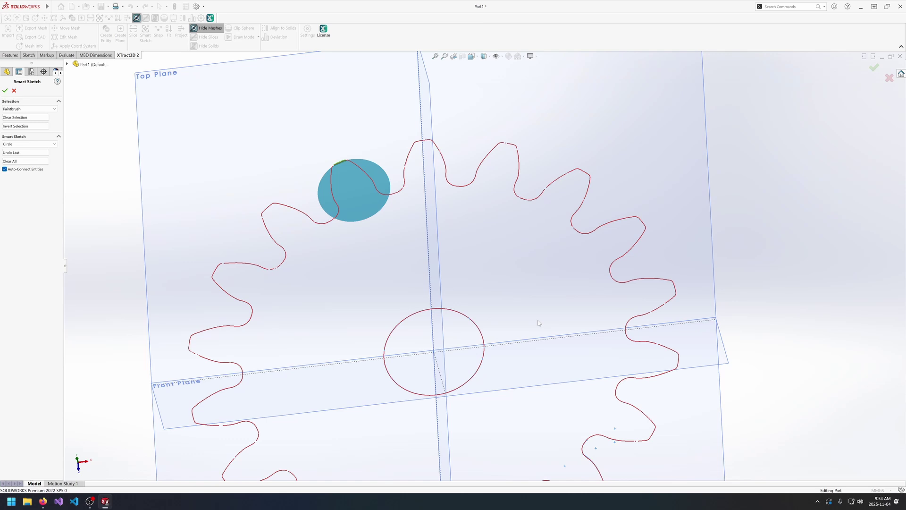
scroll(538, 323, "up", 4)
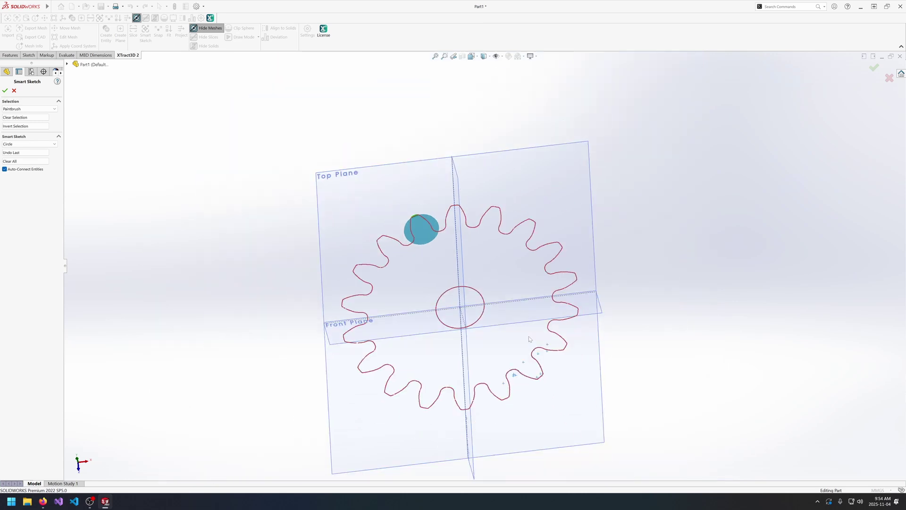
left_click(505, 399)
left_click(466, 409)
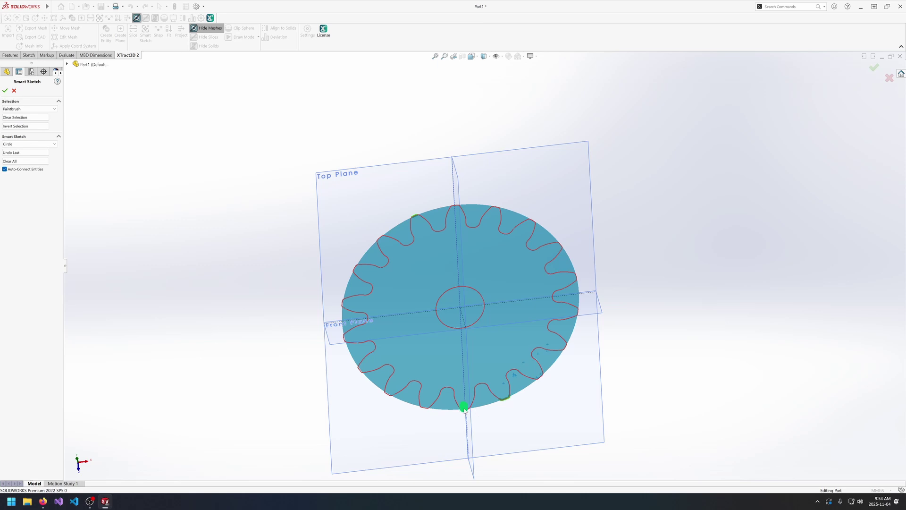
Step: Add the tips of two more neighbouring teeth along the gear's lower edge to the outer diameter Circle fit
left_click(424, 406)
scroll(435, 422, "up", 2)
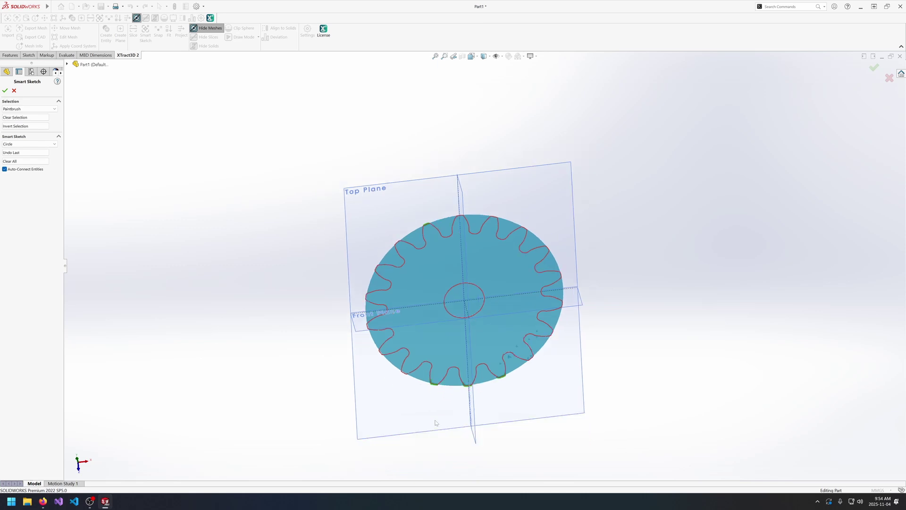
scroll(435, 424, "down", 10)
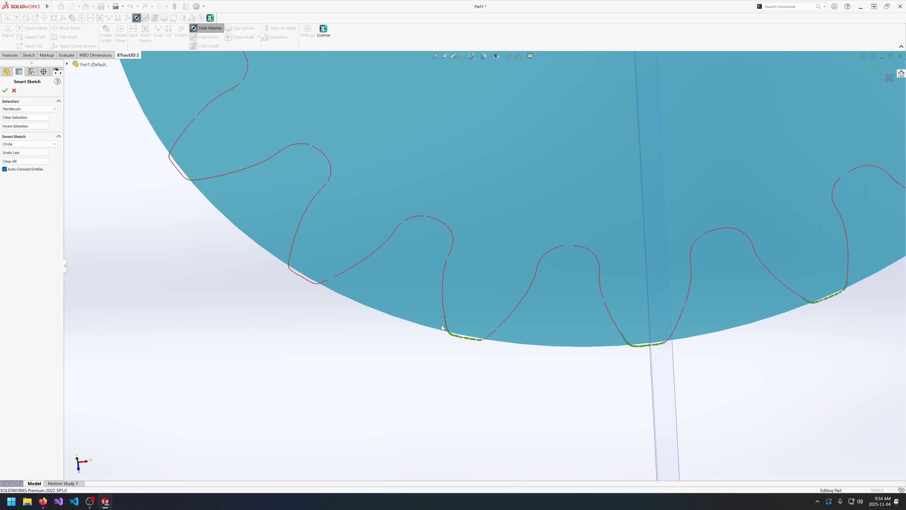
left_click_drag(442, 317, 450, 330)
middle_click_drag(451, 335, 432, 326)
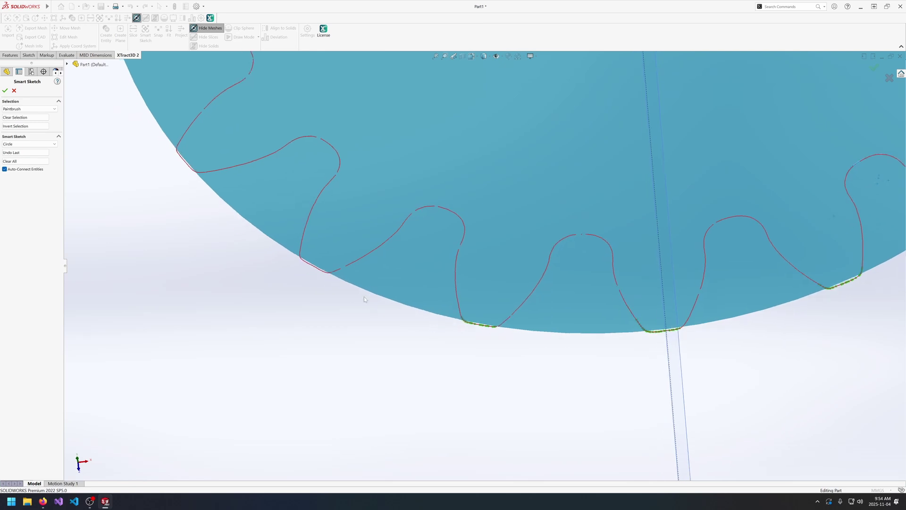
left_click_drag(308, 264, 322, 273)
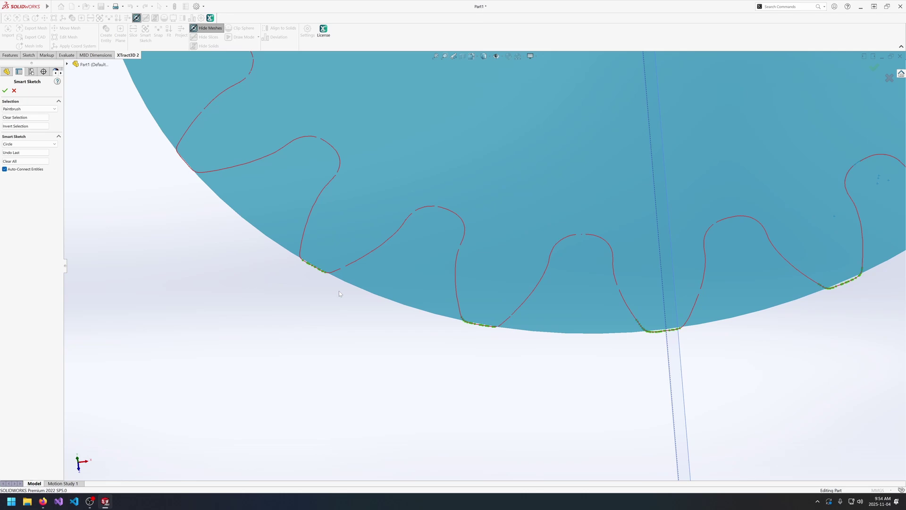
scroll(377, 287, "up", 6)
scroll(530, 174, "down", 3)
scroll(578, 161, "up", 3)
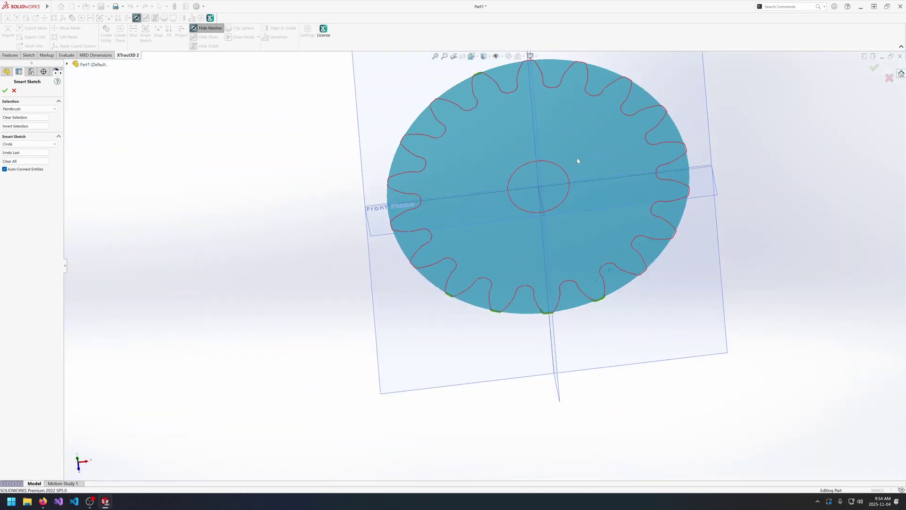
Step: Paint ten more tooth tips on both sides of the gear to refine the outer diameter Circle fit
left_click(665, 108)
left_click(687, 147)
left_click(689, 192)
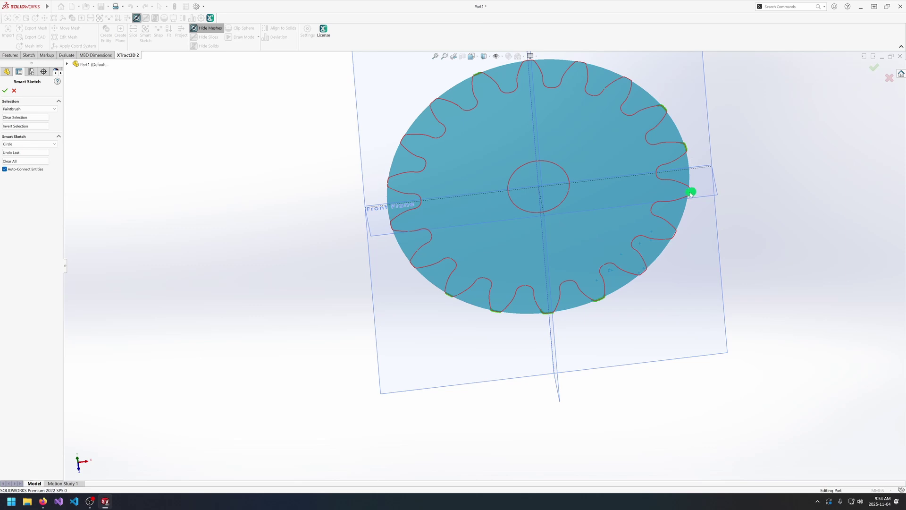
left_click(413, 264)
left_click(392, 223)
left_click(390, 185)
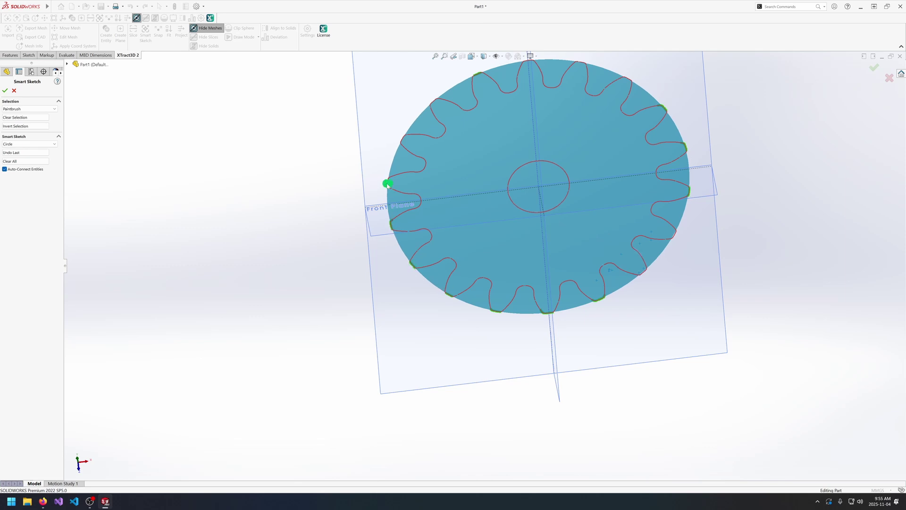
left_click(401, 138)
left_click(431, 99)
left_click(641, 272)
left_click(673, 234)
scroll(441, 233, "down", 6)
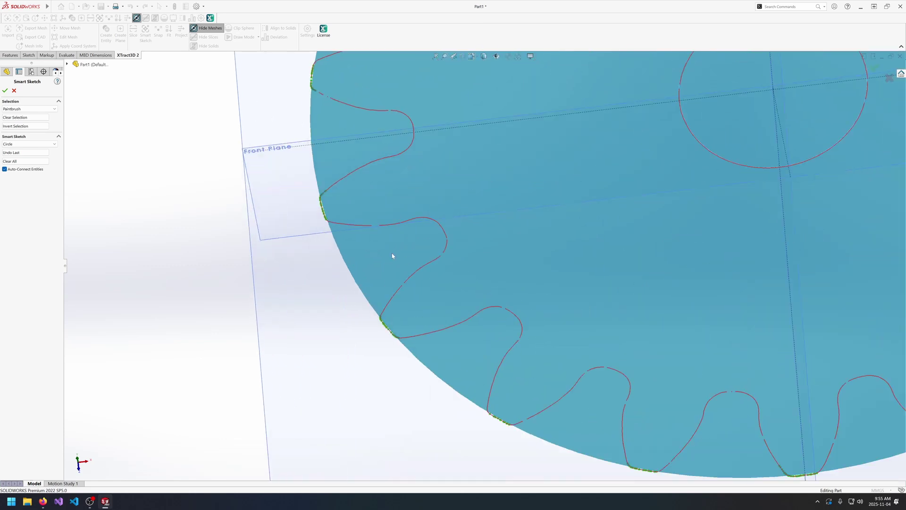
Step: Undo the extra circle fitted by painting a tooth flank, and finish the Smart Sketch
left_click_drag(435, 261, 403, 302)
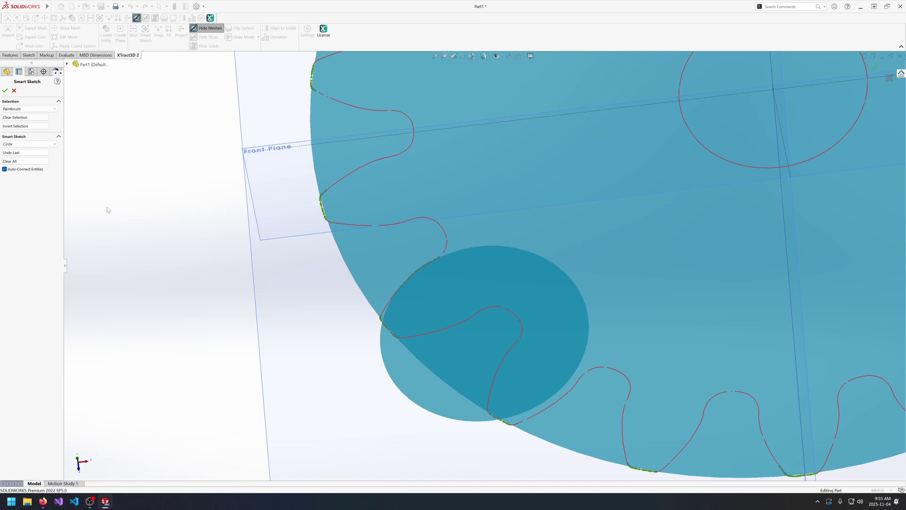
left_click(27, 153)
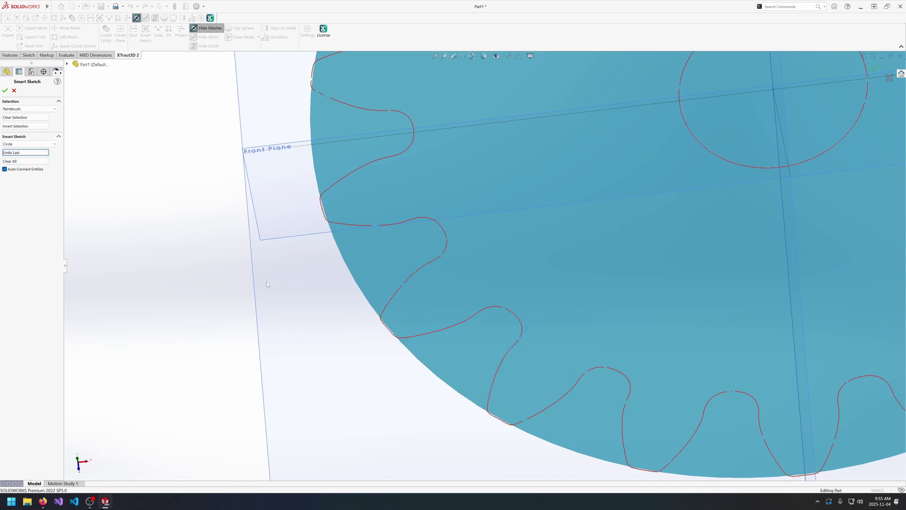
left_click(5, 90)
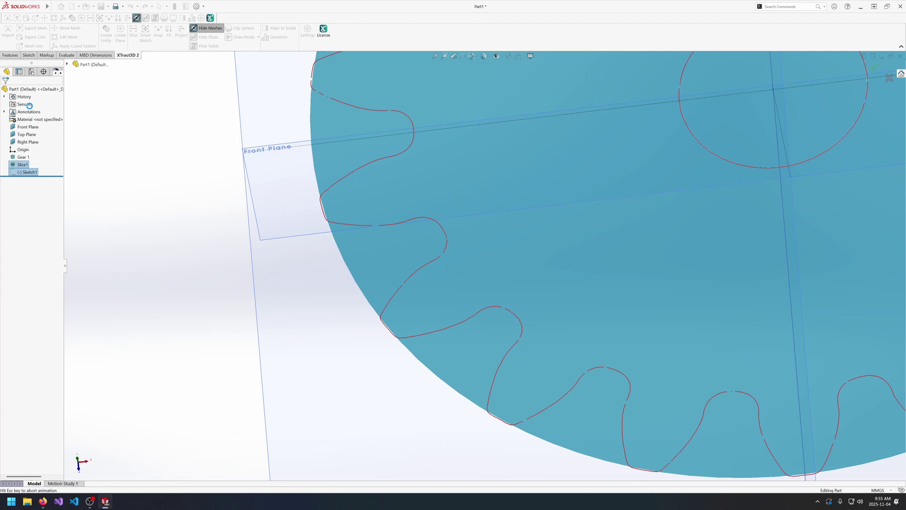
middle_click_drag(494, 268, 468, 285)
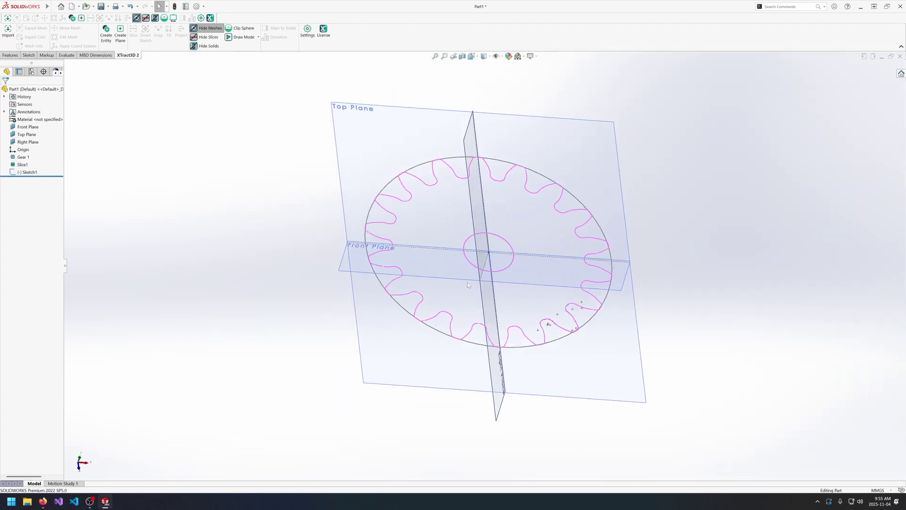
mouse_move(409, 316)
middle_mouse_down()
mouse_move(465, 314)
mouse_move(419, 304)
mouse_move(617, 300)
middle_mouse_up()
Step: Section the pump scan in XTract3D 2.1 Axis Tools by the Top Plane at an offset of 3.218 m, with the cut direction reversed
scroll(617, 300, "down", 5)
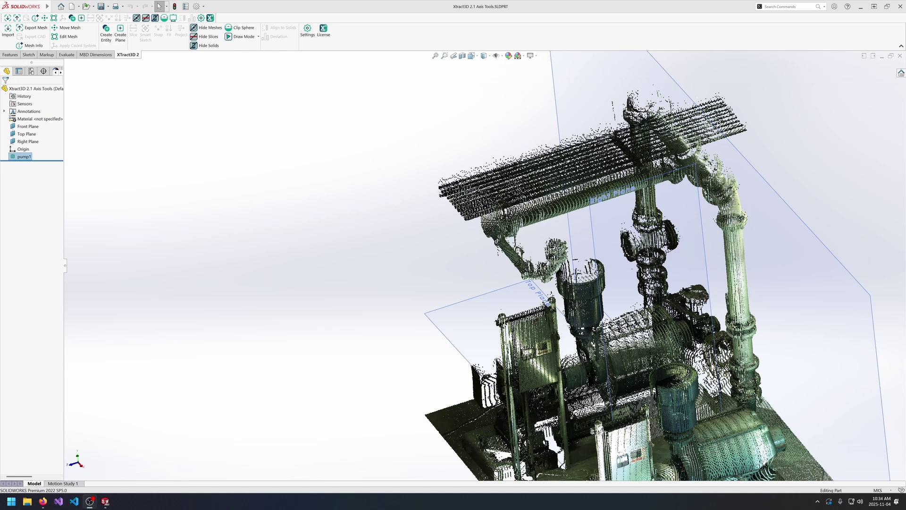
scroll(558, 284, "up", 5)
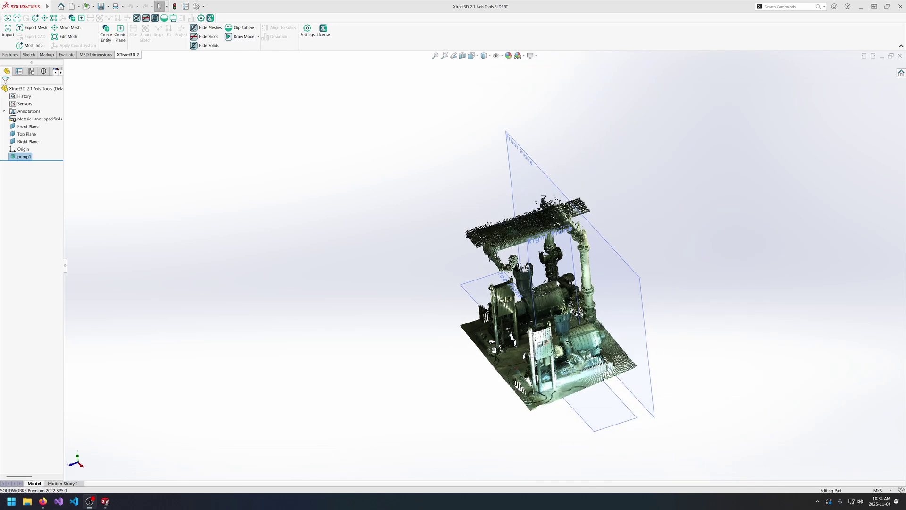
middle_click_drag(395, 243, 450, 251)
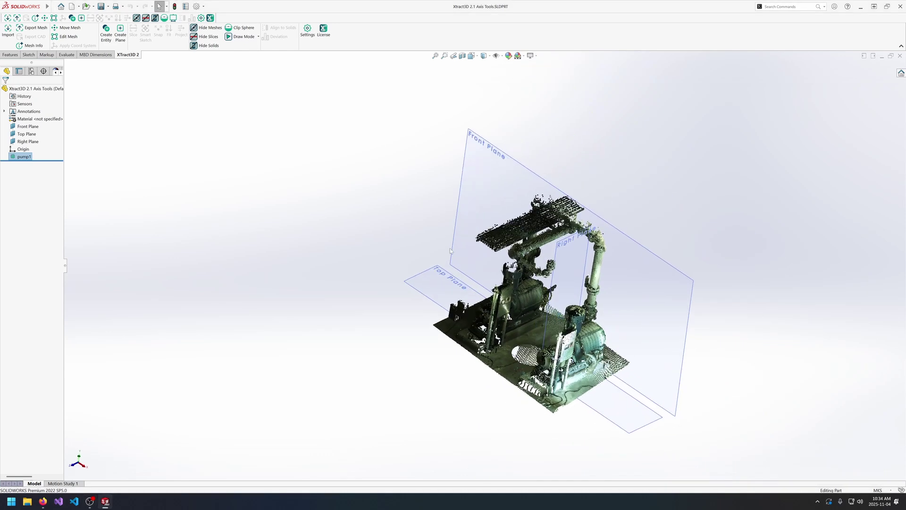
left_click(463, 56)
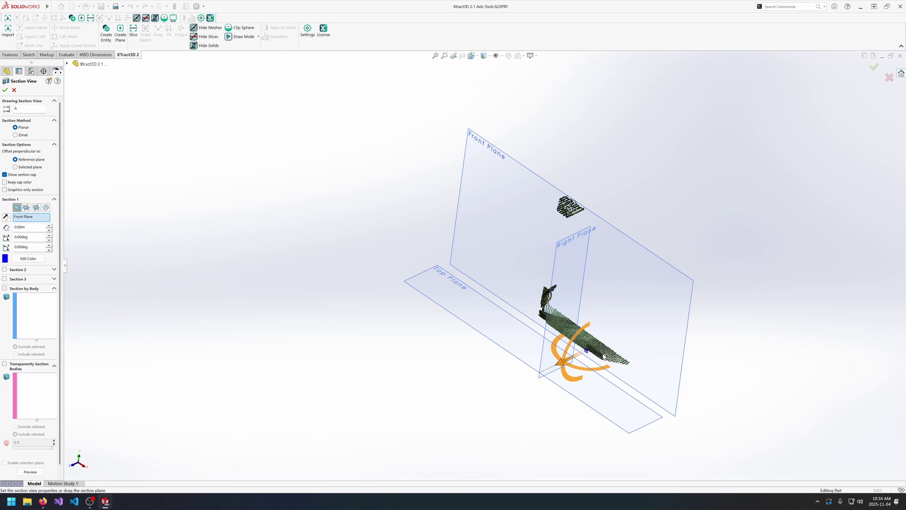
left_click(25, 207)
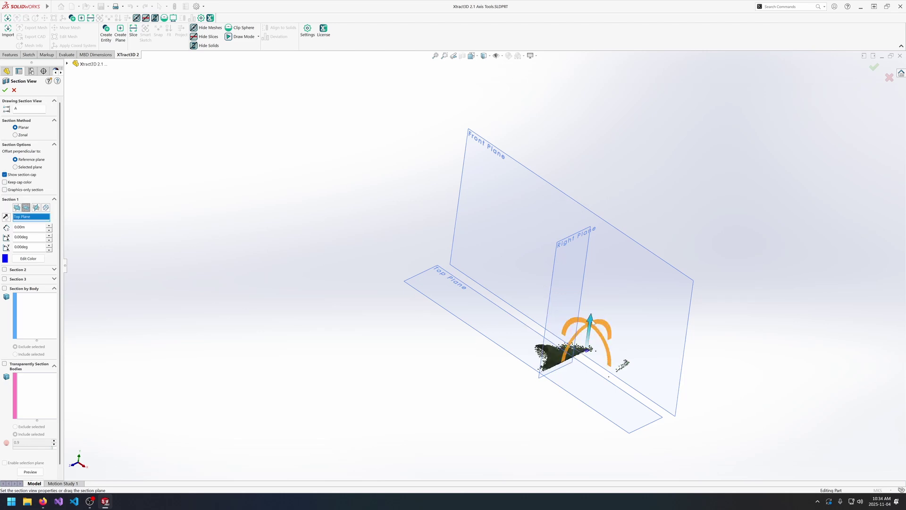
left_click_drag(593, 325, 624, 213)
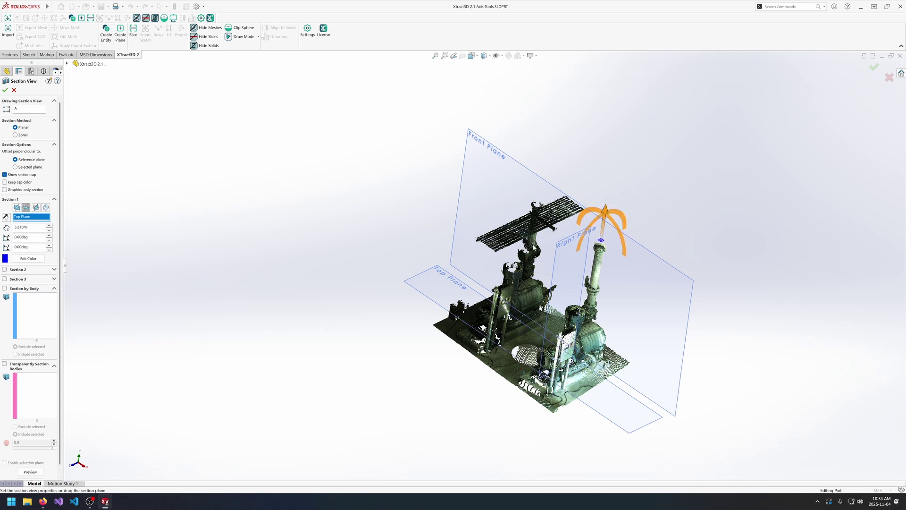
left_click(6, 216)
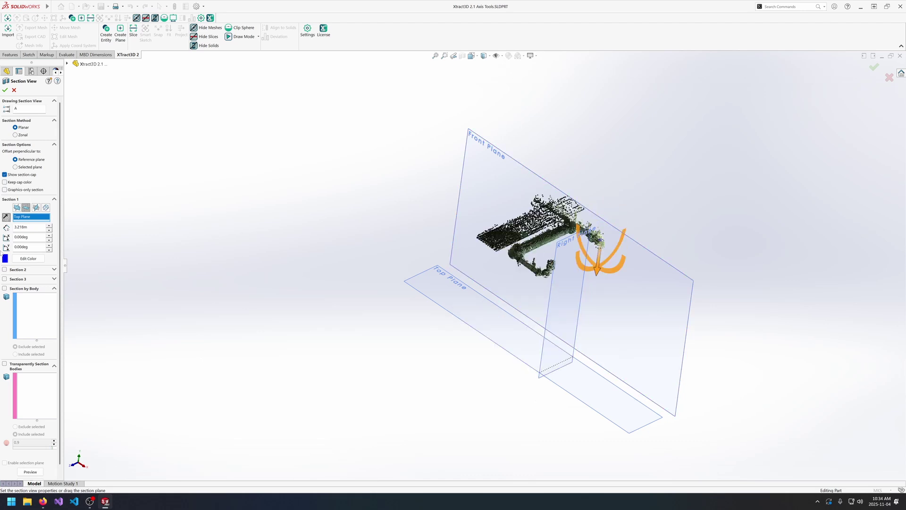
Step: Add a second section by the Right Plane at an offset of about -0.881 m, reverse its direction, and accept the section view
left_click(5, 269)
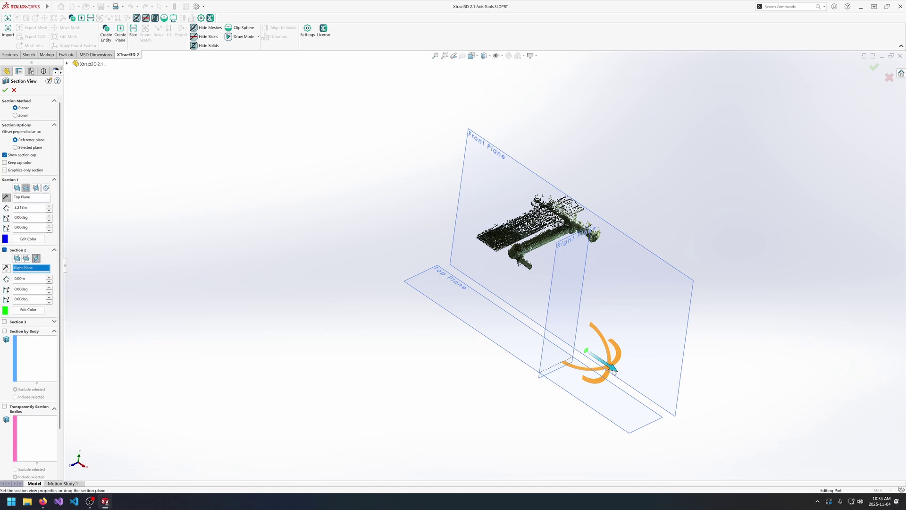
left_click_drag(614, 369, 588, 350)
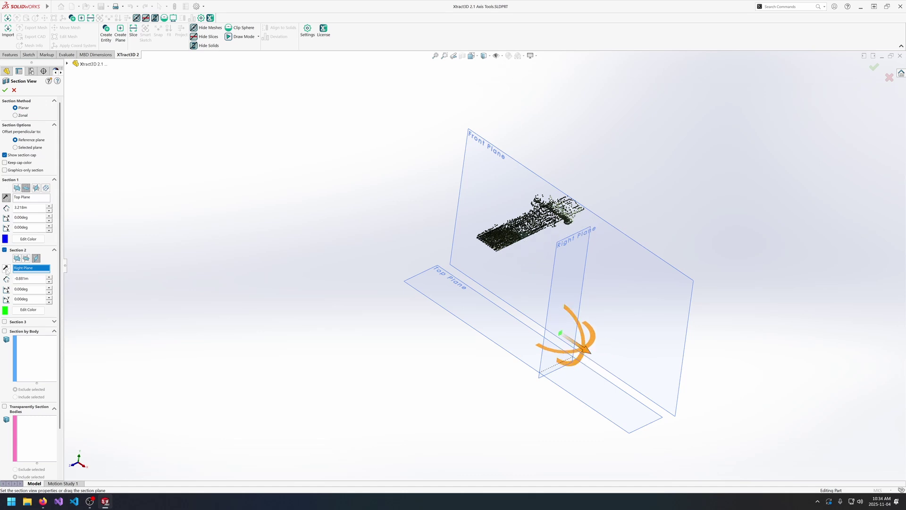
left_click(6, 270)
left_click(5, 91)
Step: View the sectioned piping square to the Top Plane and set up Create Entity for a Cylindrical Axis with Region selection
middle_click_drag(693, 346, 627, 380)
key("space")
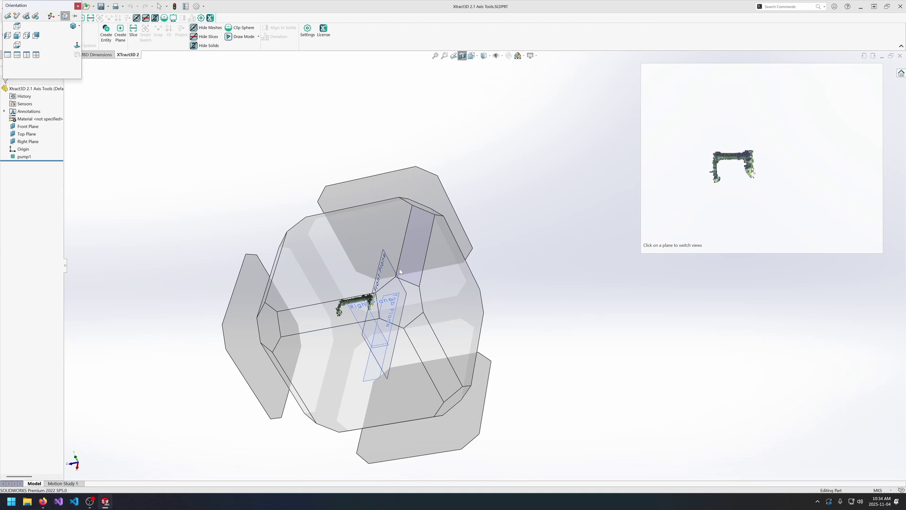
left_click(389, 355)
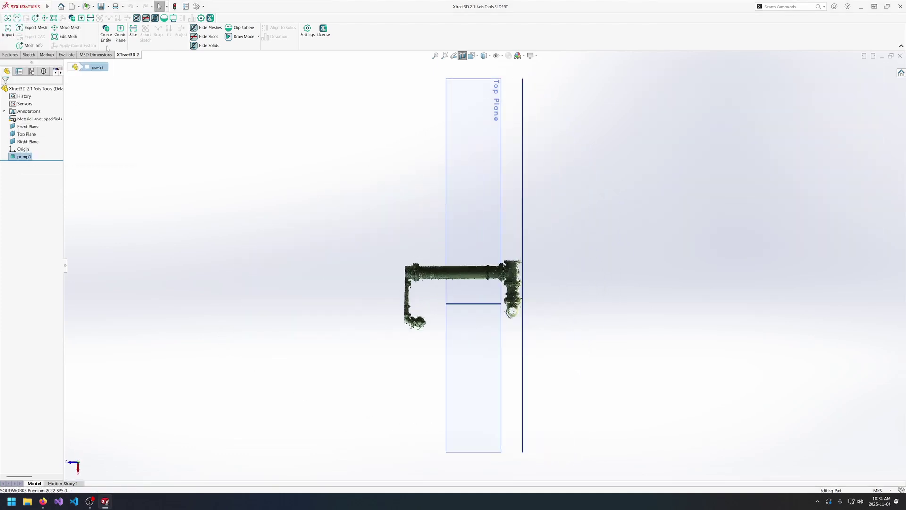
left_click(106, 31)
left_click(53, 115)
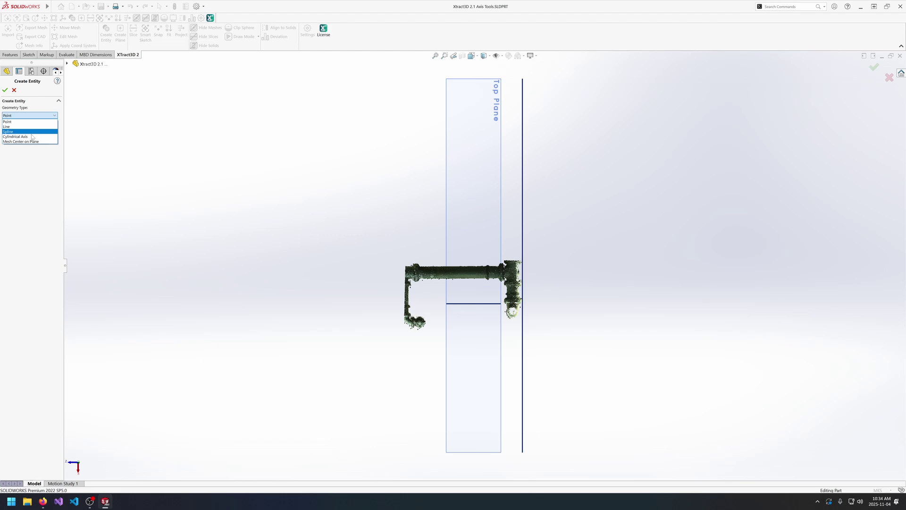
left_click(33, 136)
left_click(33, 124)
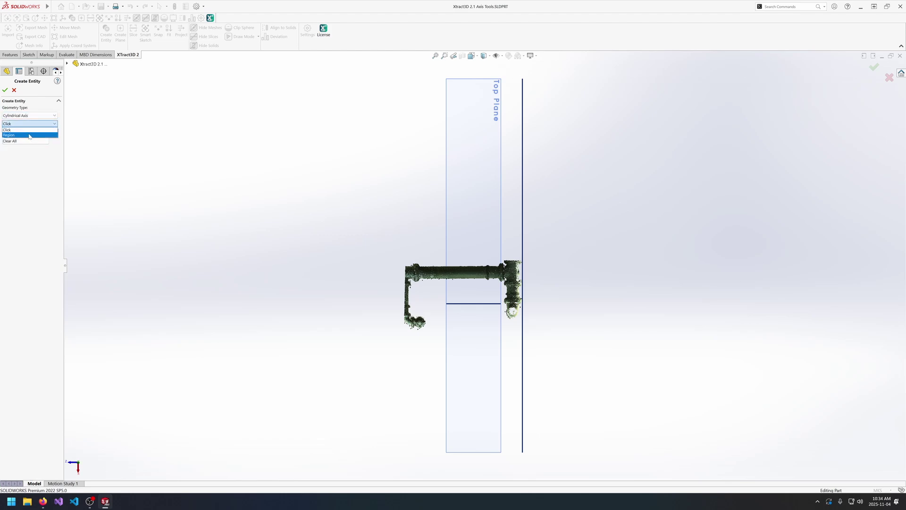
left_click(28, 140)
Step: Box-select the long horizontal pipe between its end flanges, check the selected points end-on, and create its cylindrical axis
scroll(452, 273, "down", 8)
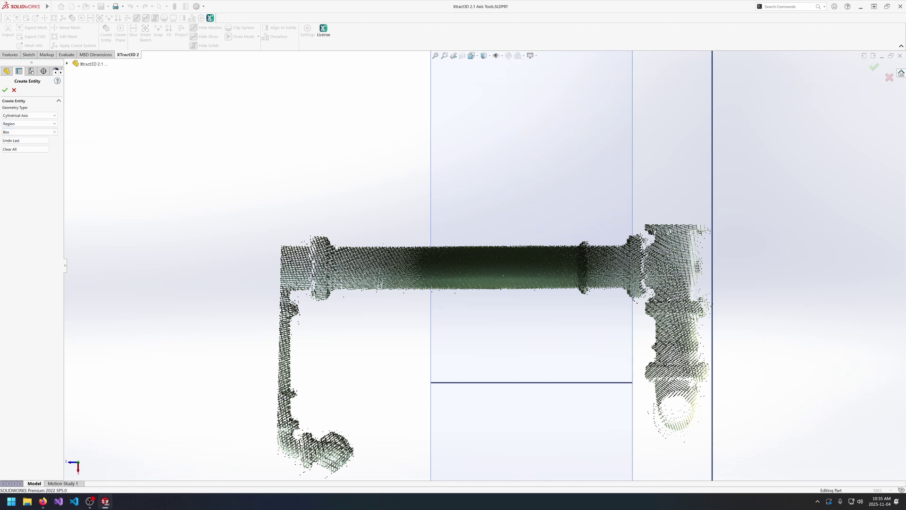
left_click_drag(334, 244, 625, 293)
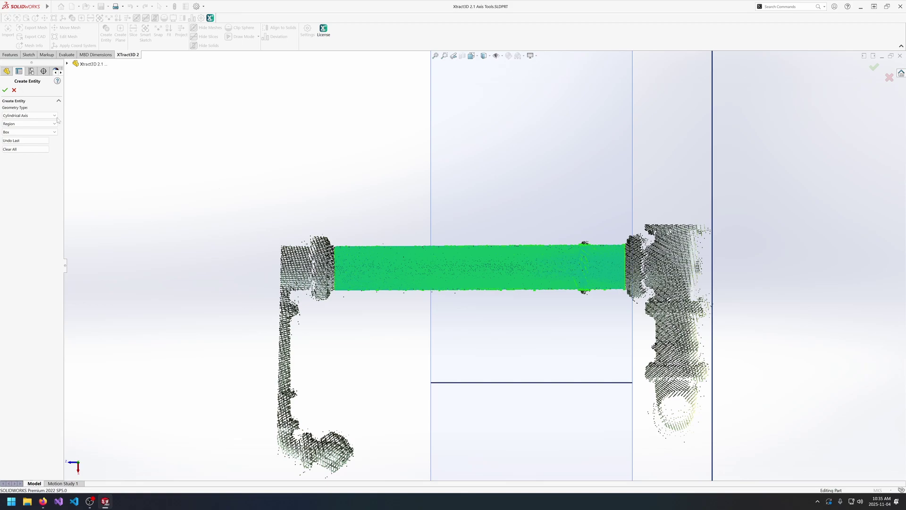
middle_click_drag(260, 234, 587, 269)
scroll(751, 316, "up", 3)
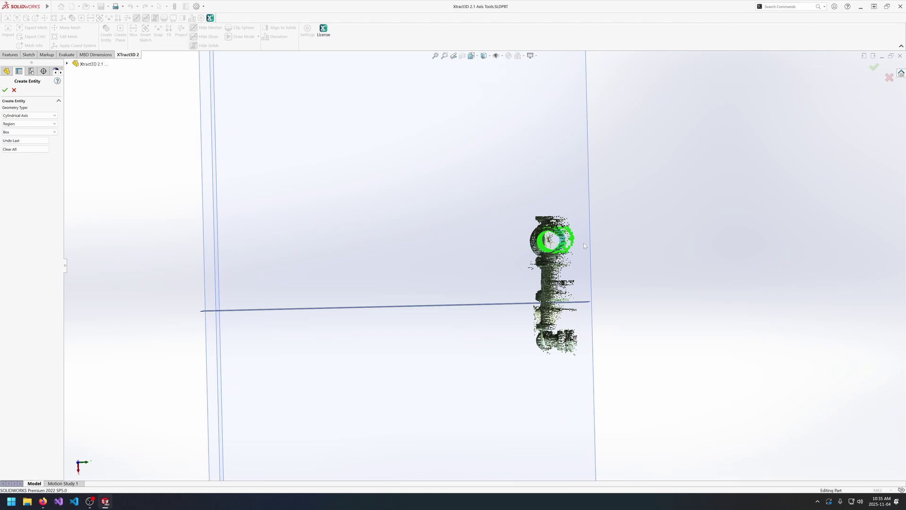
scroll(608, 238, "down", 5)
left_click_drag(533, 202, 501, 299)
left_click_drag(513, 264, 488, 288)
left_click_drag(508, 198, 489, 219)
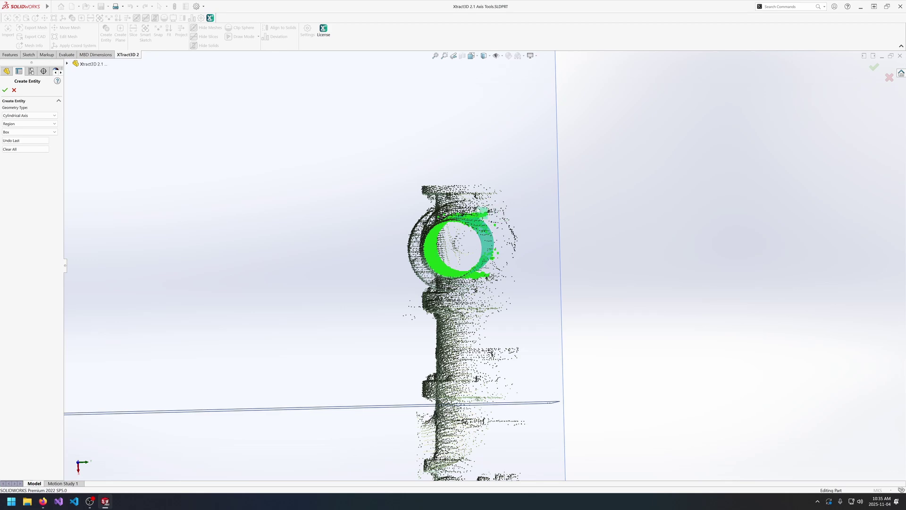
middle_click_drag(490, 222, 495, 233)
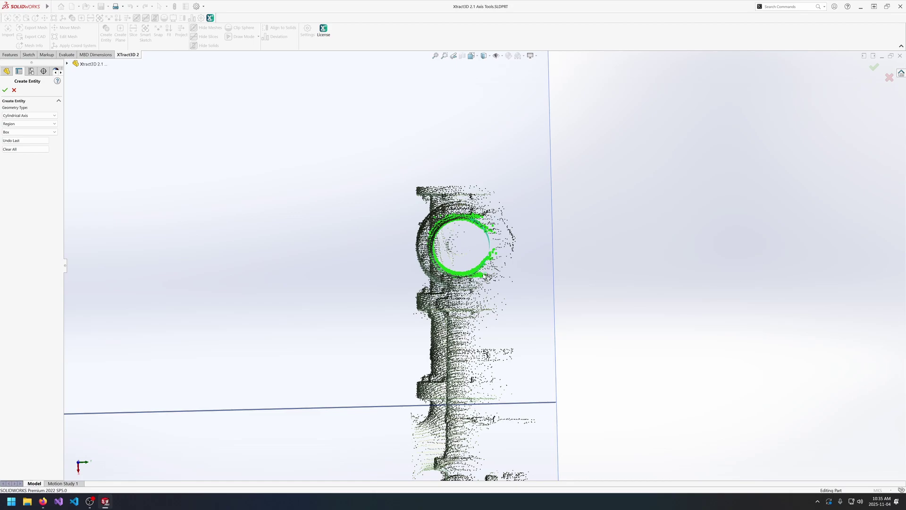
left_click(5, 89)
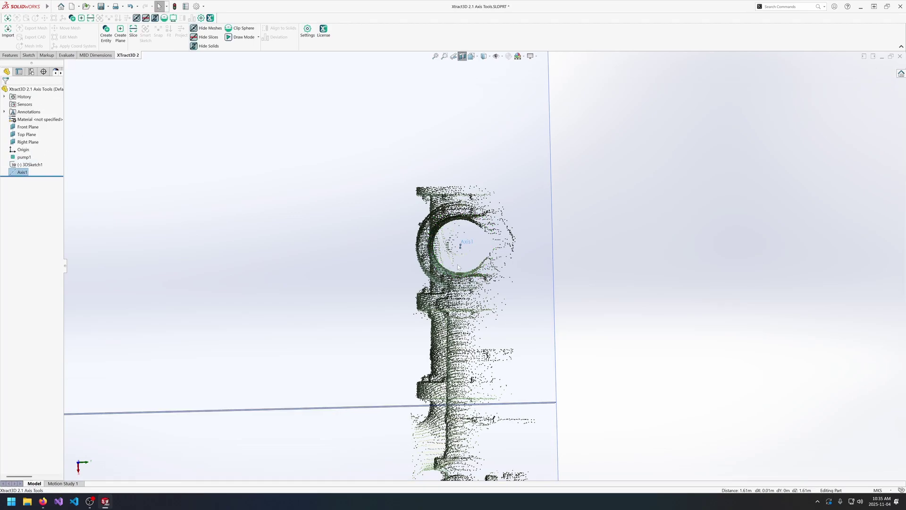
Step: Create a reference plane perpendicular to the pipe axis and coincident with the axis sketch's endpoint at the flange near the vertical piping
middle_click_drag(293, 265, 447, 275)
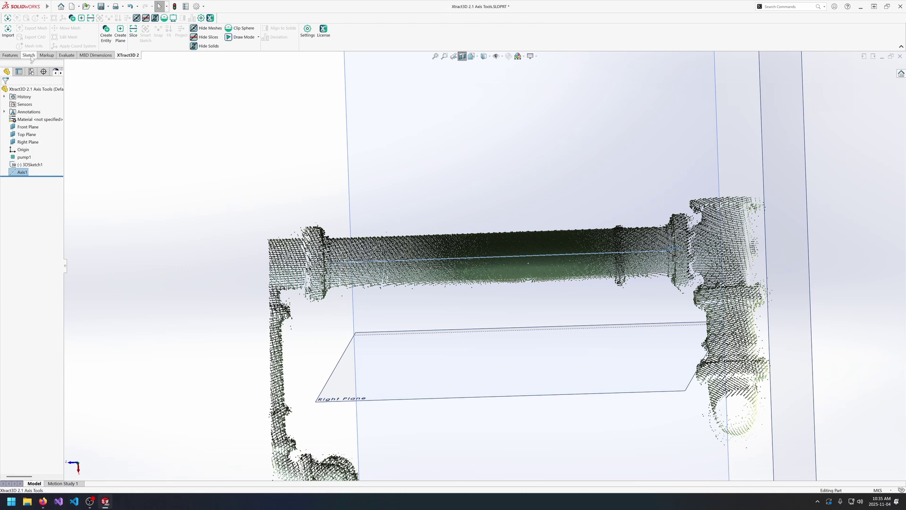
left_click(30, 56)
left_click(9, 56)
left_click(265, 36)
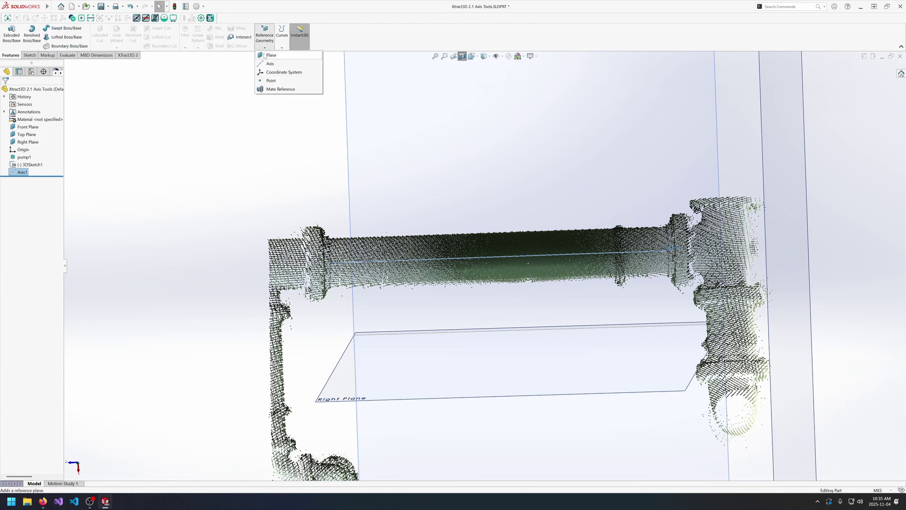
left_click(273, 62)
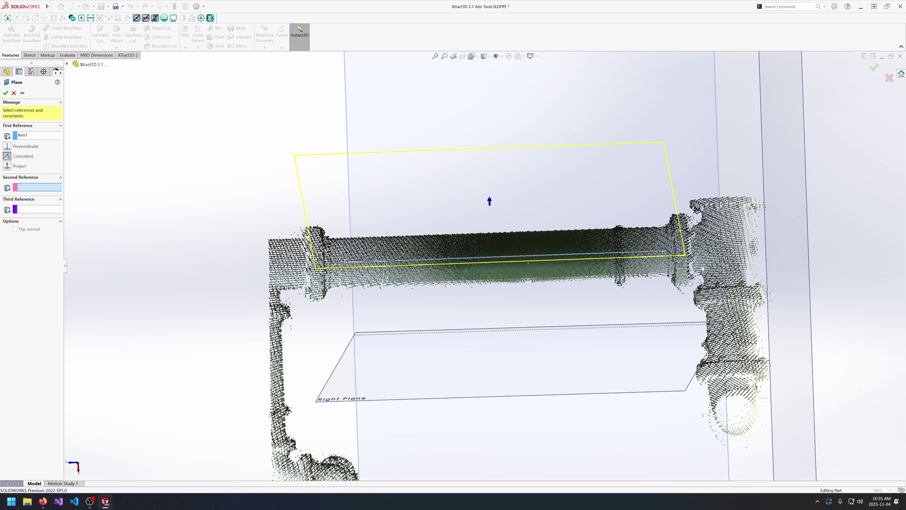
left_click(668, 253)
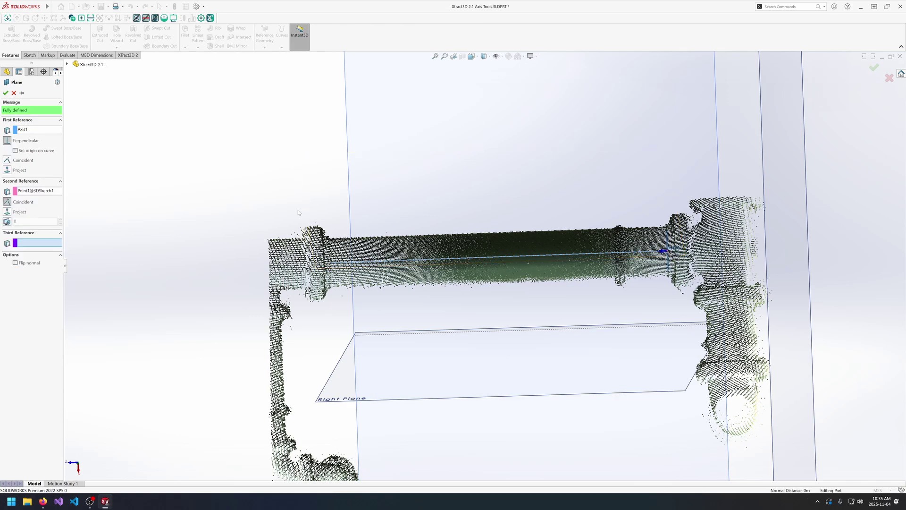
left_click(6, 92)
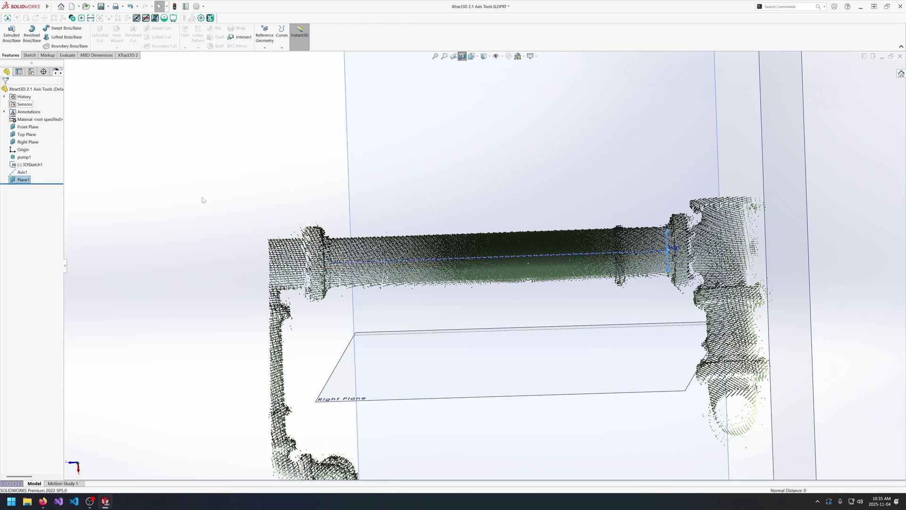
Step: Set up a slice on the new perpendicular plane with multi-slice enabled, using 14 slices over a total span of 1.30 m
middle_click_drag(590, 288, 635, 279)
left_click(127, 55)
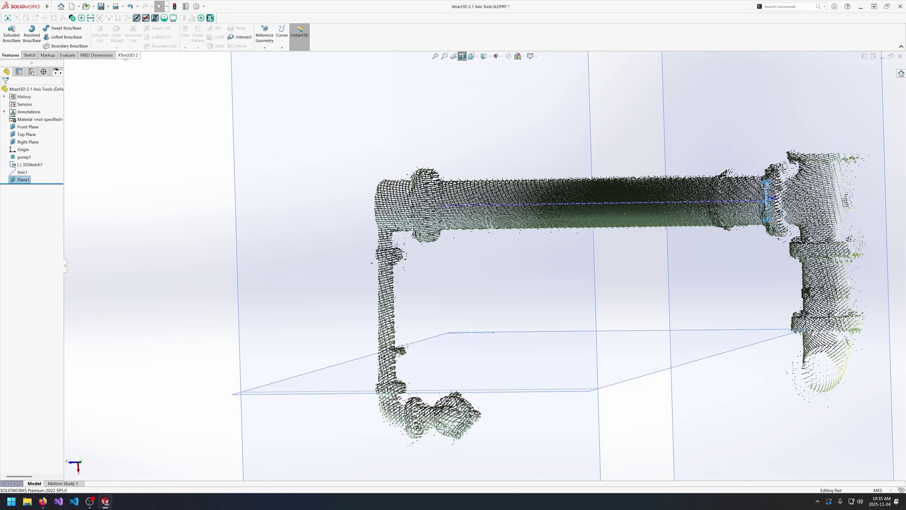
left_click(133, 33)
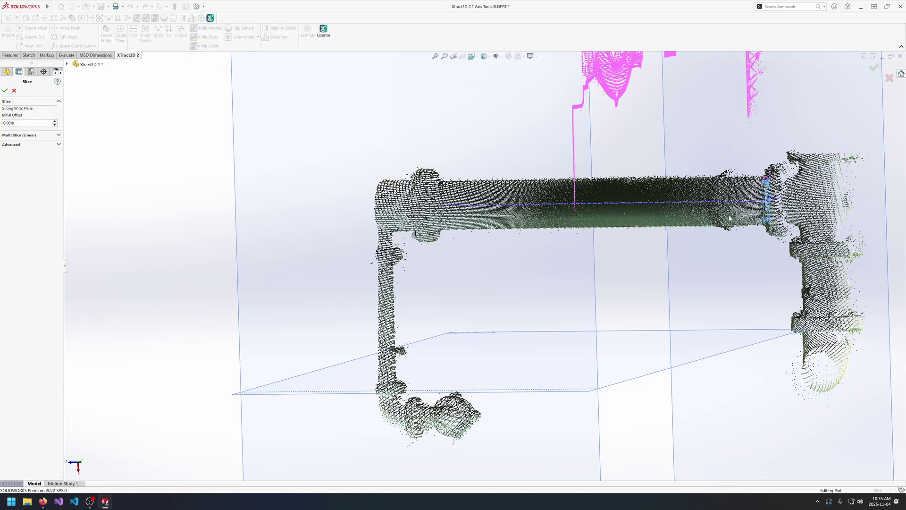
left_click(27, 136)
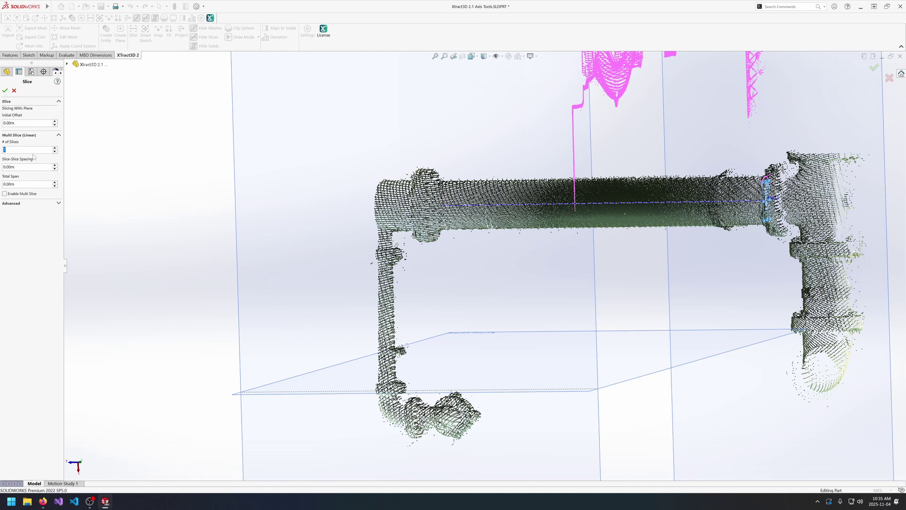
scroll(33, 152, "up", 7)
scroll(29, 183, "up", 5)
scroll(29, 183, "up", 9)
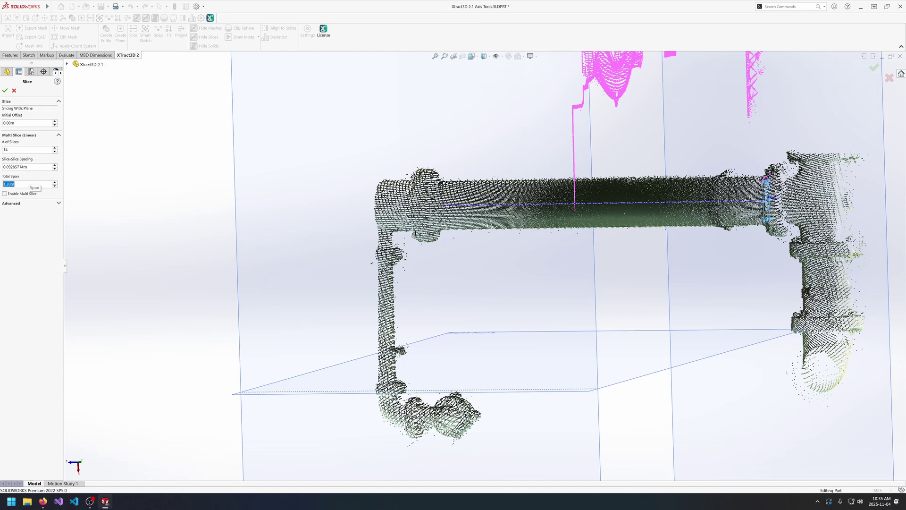
left_click(5, 194)
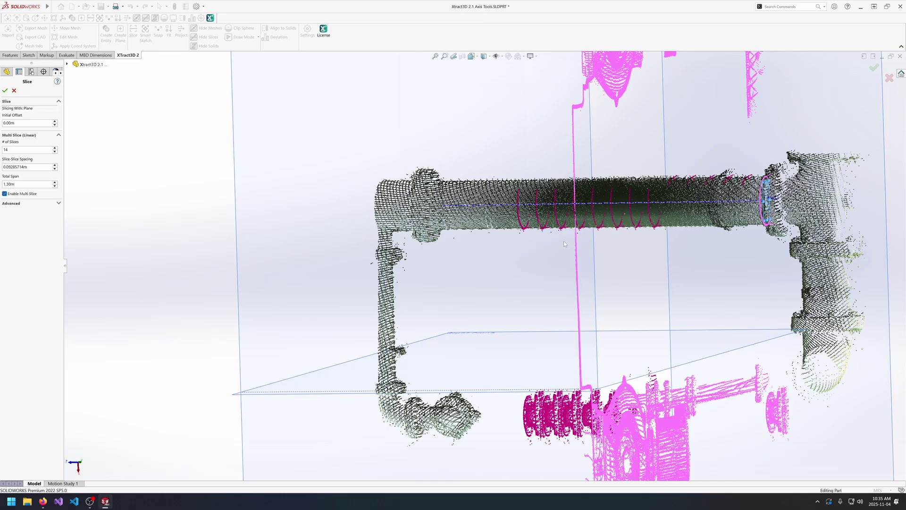
Step: Check the slice preview along the pipe from several angles and accept the multi-slice
middle_click_drag(564, 241, 546, 240)
scroll(632, 228, "down", 4)
scroll(634, 226, "up", 5)
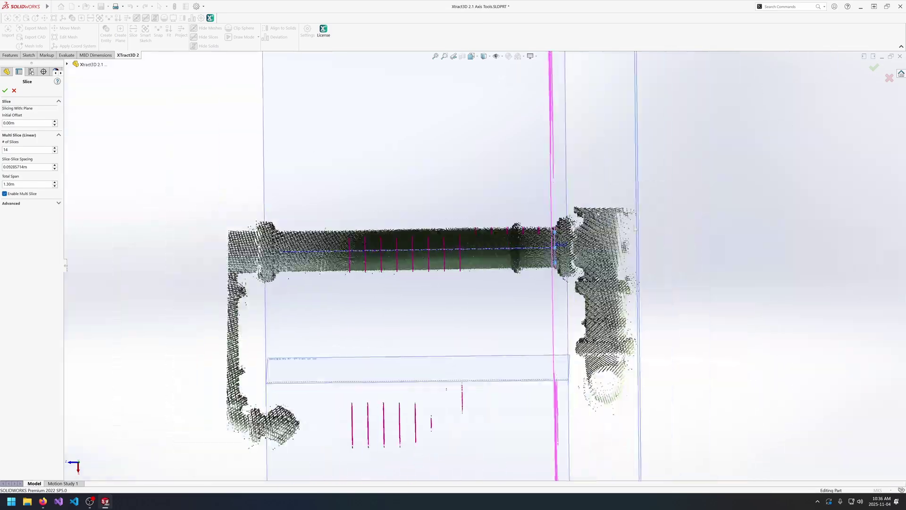
scroll(636, 228, "up", 3)
middle_click_drag(636, 228, 758, 231)
scroll(758, 232, "down", 5)
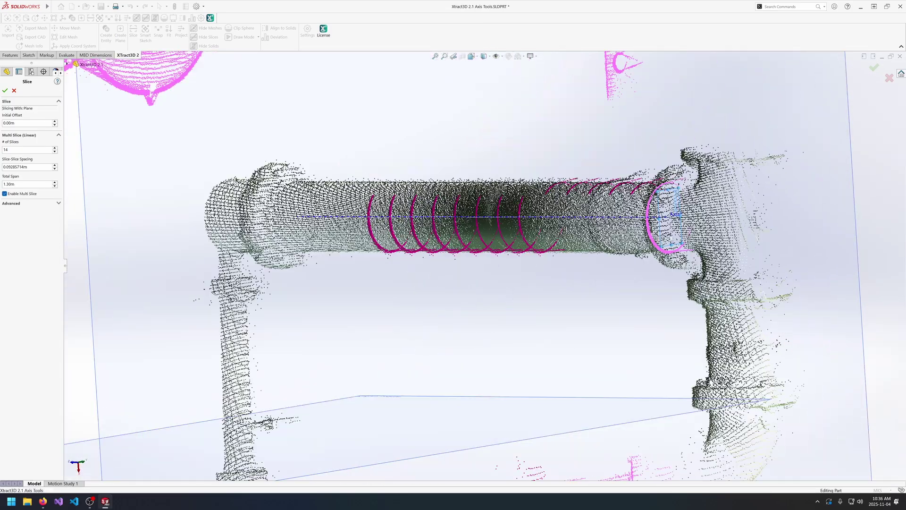
middle_click_drag(668, 237, 696, 235)
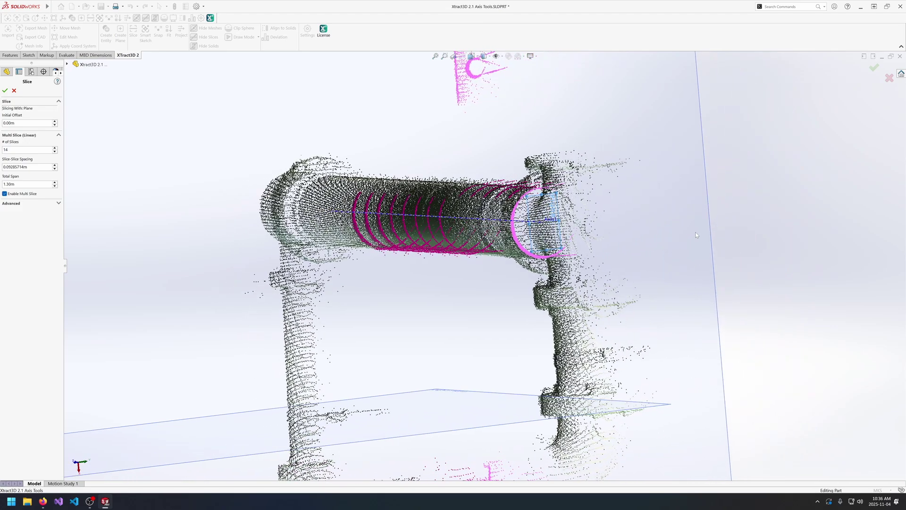
left_click(4, 90)
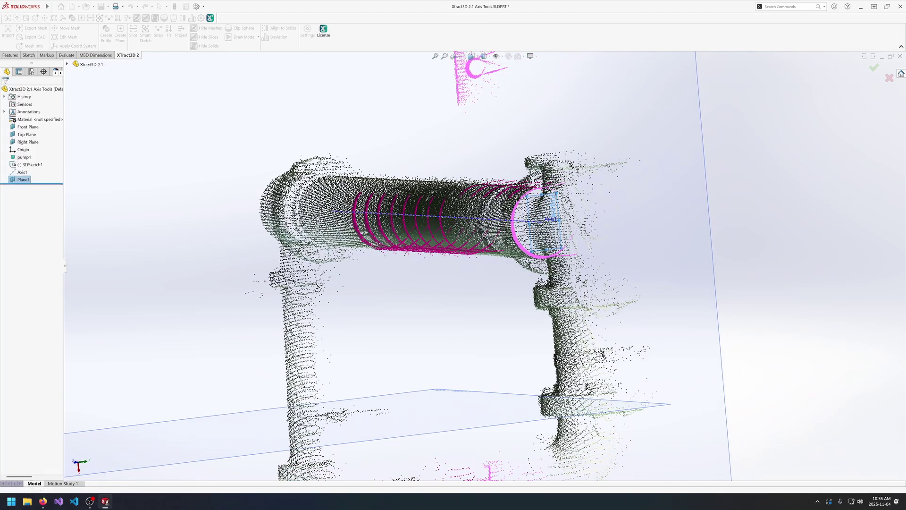
scroll(571, 262, "down", 10)
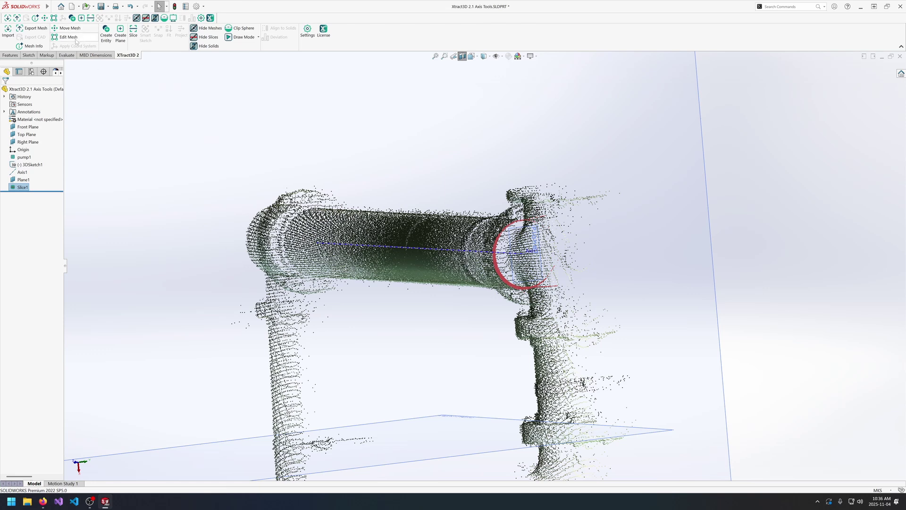
Step: Edit the slice mesh by box-selecting the pipe's circular ring and deleting all unselected points
left_click(92, 38)
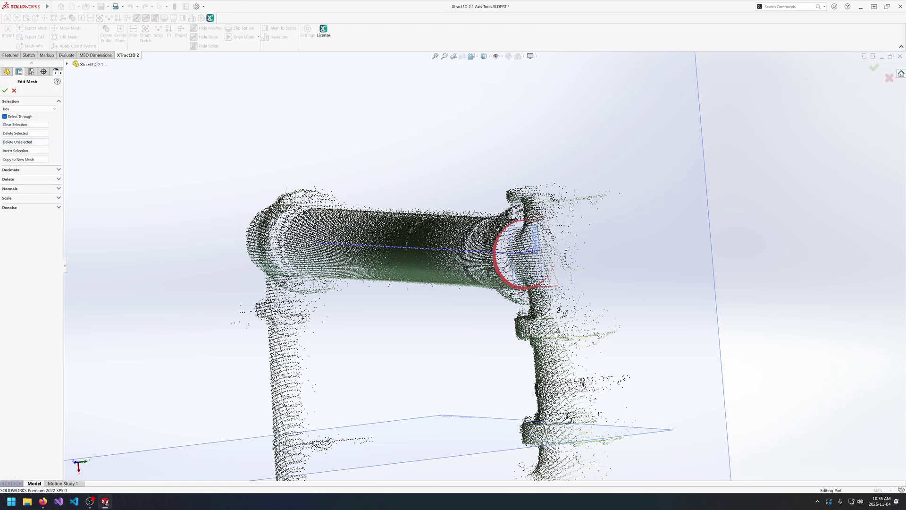
left_click_drag(579, 203, 495, 294)
left_click_drag(490, 306, 490, 305)
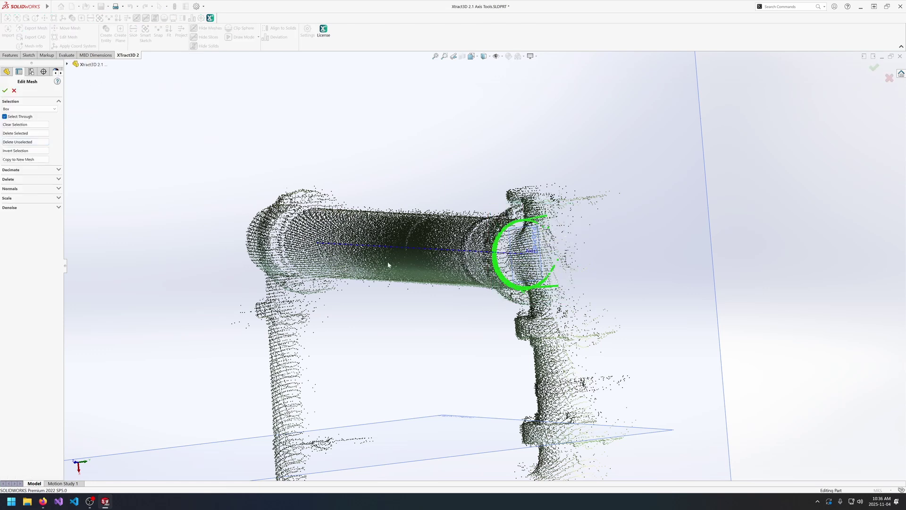
left_click(23, 144)
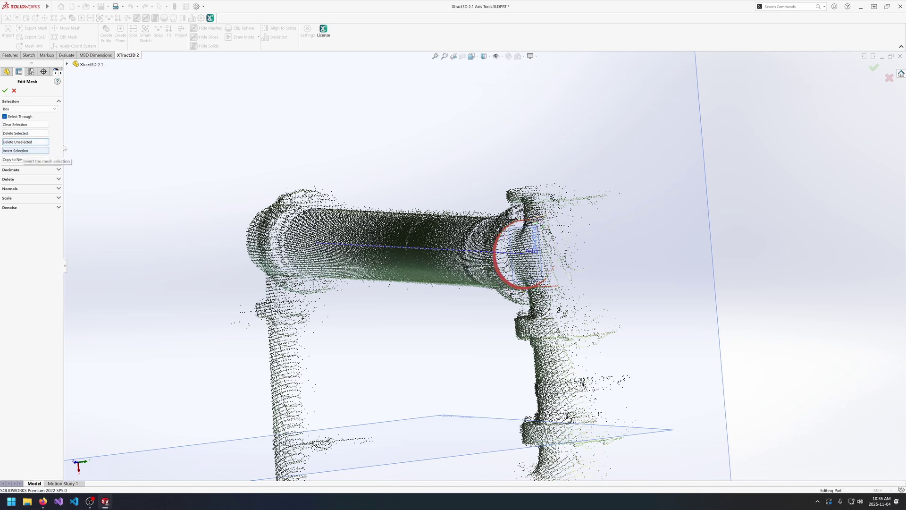
Step: Delete the stray points at the lower and upper open ends of the ring and accept the mesh edit
scroll(572, 263, "down", 3)
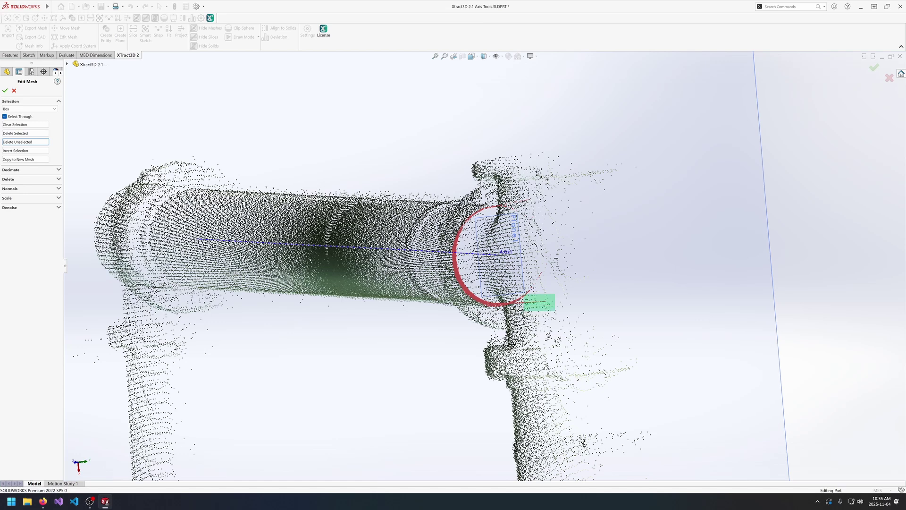
left_click_drag(528, 293, 555, 310)
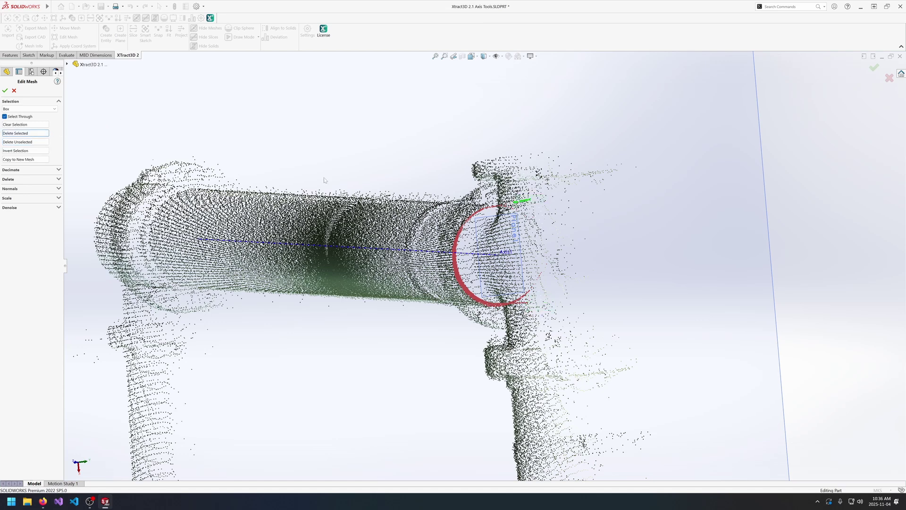
mouse_move(523, 269)
middle_mouse_down()
mouse_move(543, 259)
mouse_move(527, 272)
middle_mouse_up()
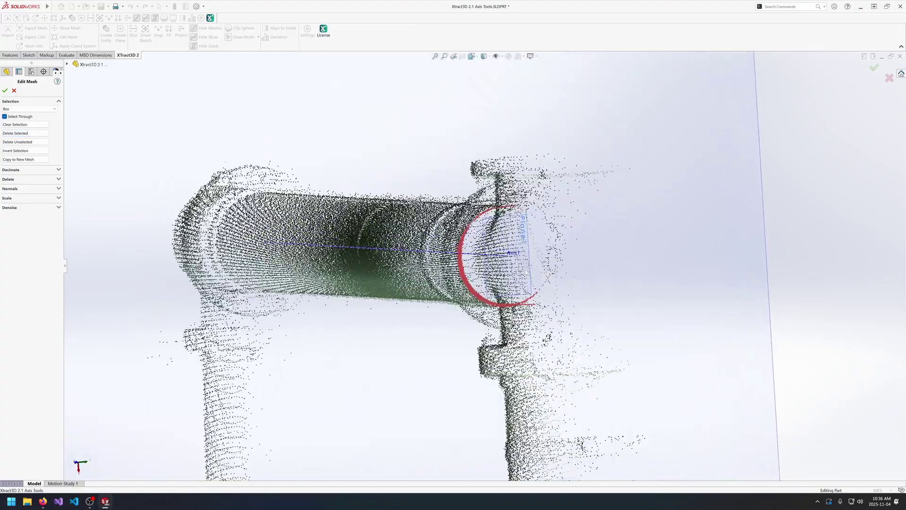
left_click(5, 91)
scroll(491, 269, "up", 6)
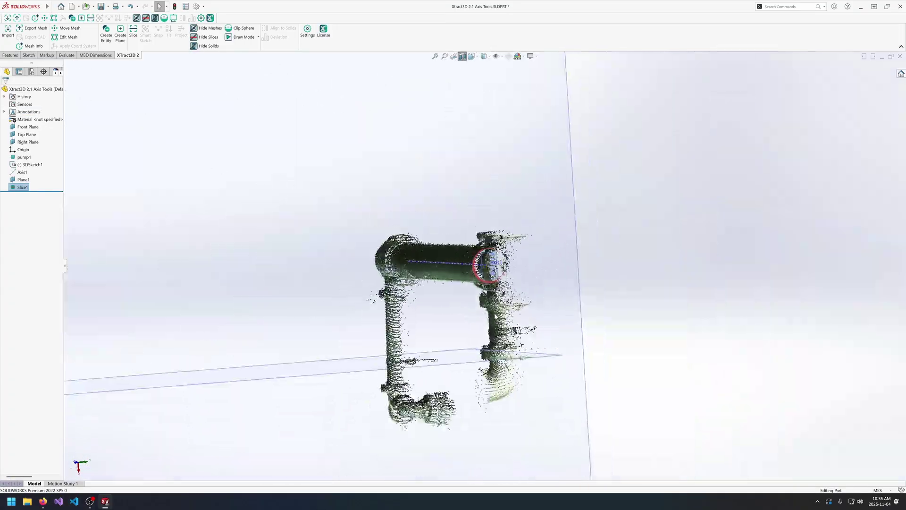
Step: Start a Smart Sketch of the cleaned slice on the perpendicular plane and fit a Circle to the box-selected ring
mouse_move(493, 270)
middle_mouse_down()
mouse_move(581, 281)
mouse_move(541, 330)
mouse_move(491, 267)
middle_mouse_up()
scroll(401, 194, "down", 5)
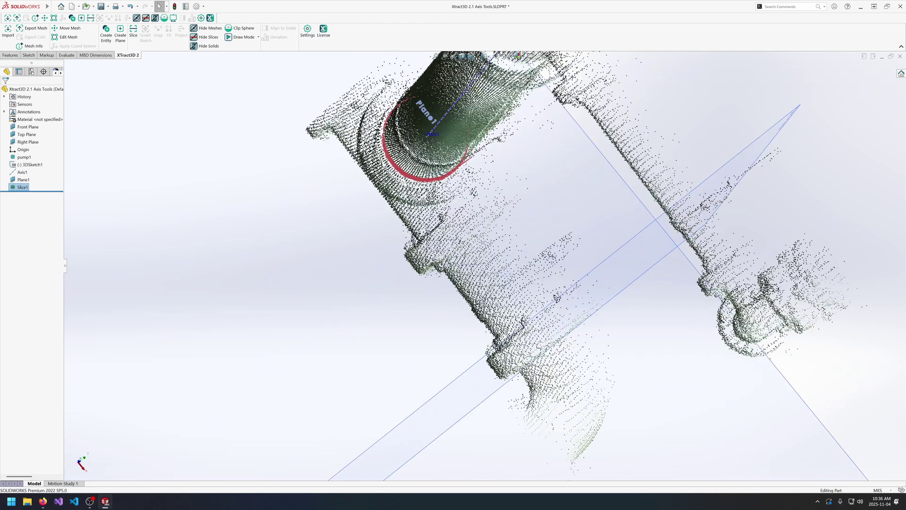
scroll(401, 194, "up", 6)
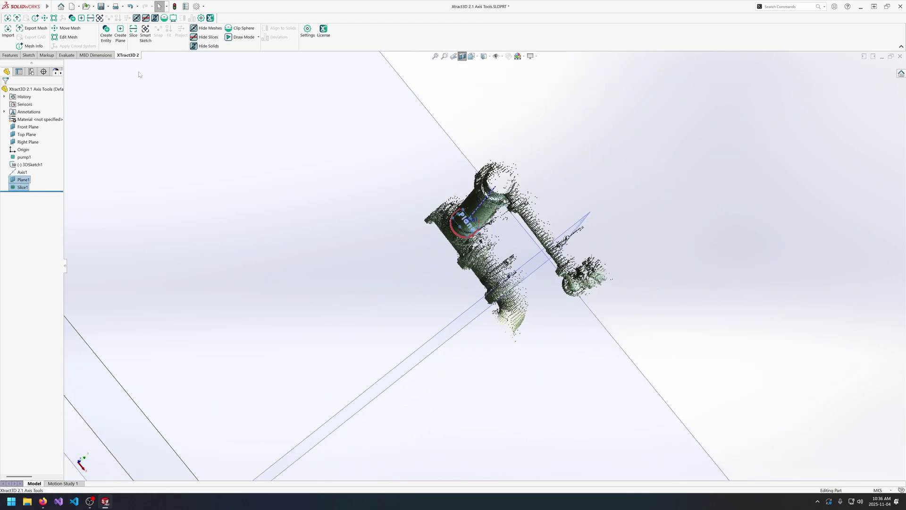
left_click(144, 42)
left_click(29, 144)
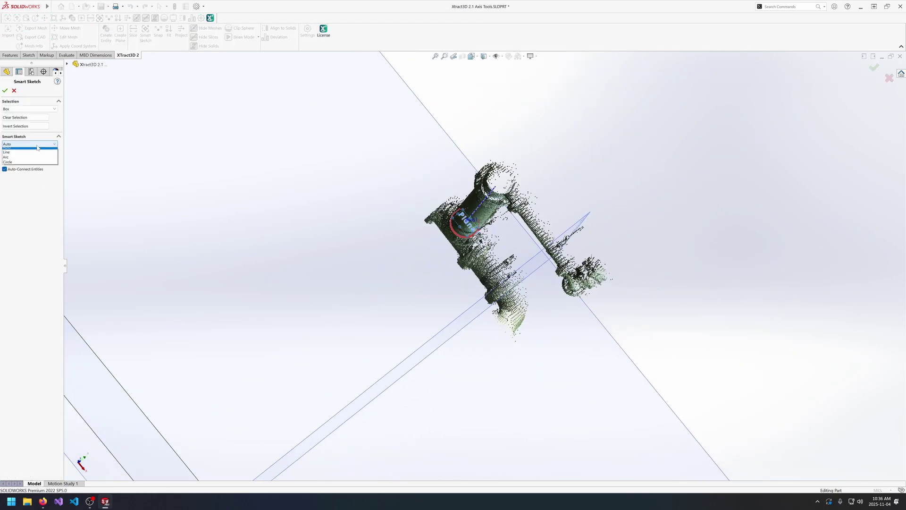
left_click(18, 166)
left_click_drag(433, 191, 492, 244)
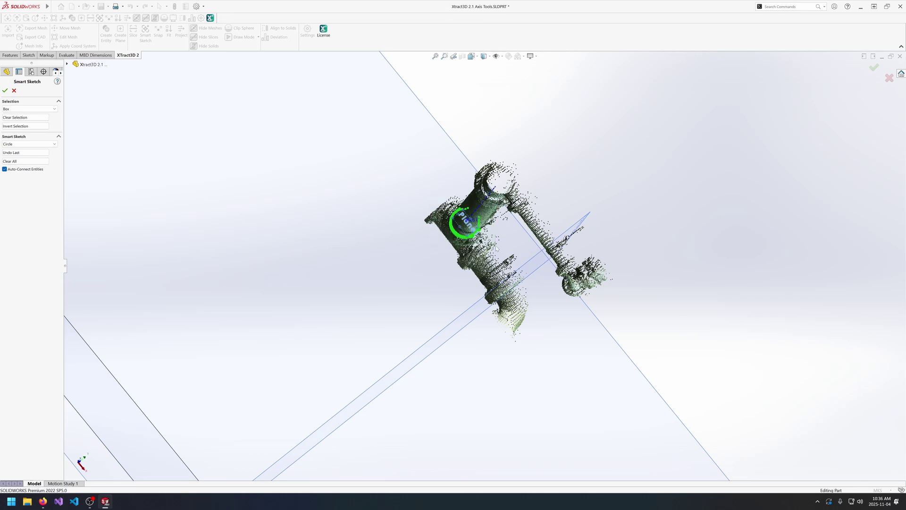
Step: Inspect the fitted circle against the ring points and along the pipe axis, and accept the Smart Sketch
scroll(483, 232, "down", 5)
middle_click_drag(437, 212, 361, 88)
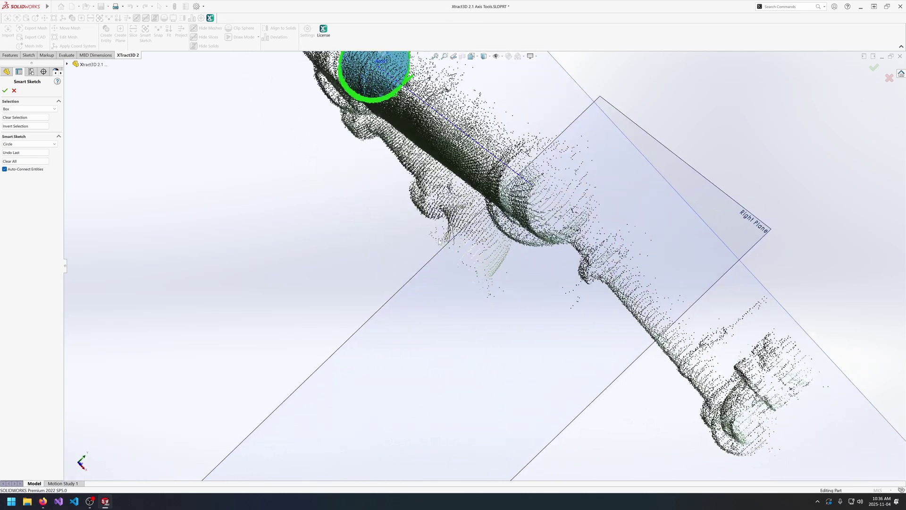
scroll(362, 87, "down", 4)
scroll(364, 85, "up", 5)
mouse_move(442, 156)
middle_mouse_down()
mouse_move(421, 119)
mouse_move(470, 170)
mouse_move(451, 166)
mouse_move(458, 159)
middle_mouse_up()
scroll(421, 118, "down", 5)
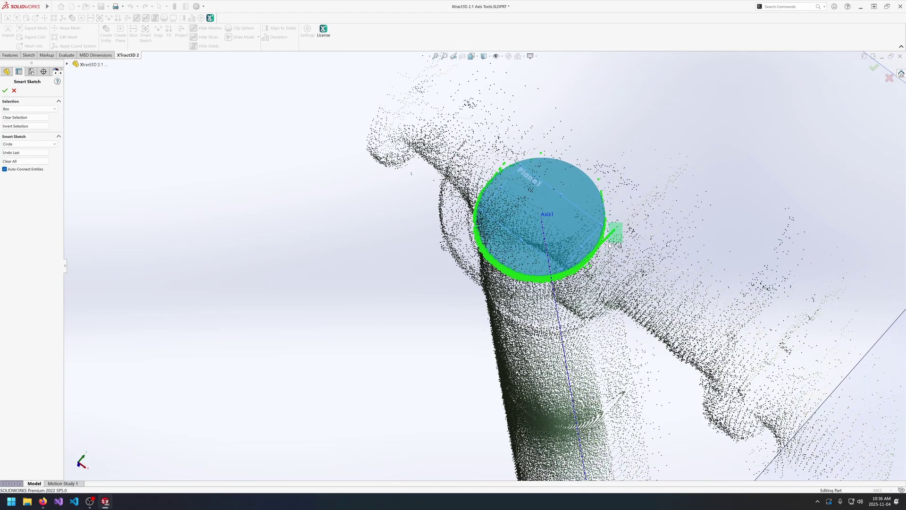
middle_click_drag(607, 245, 605, 199)
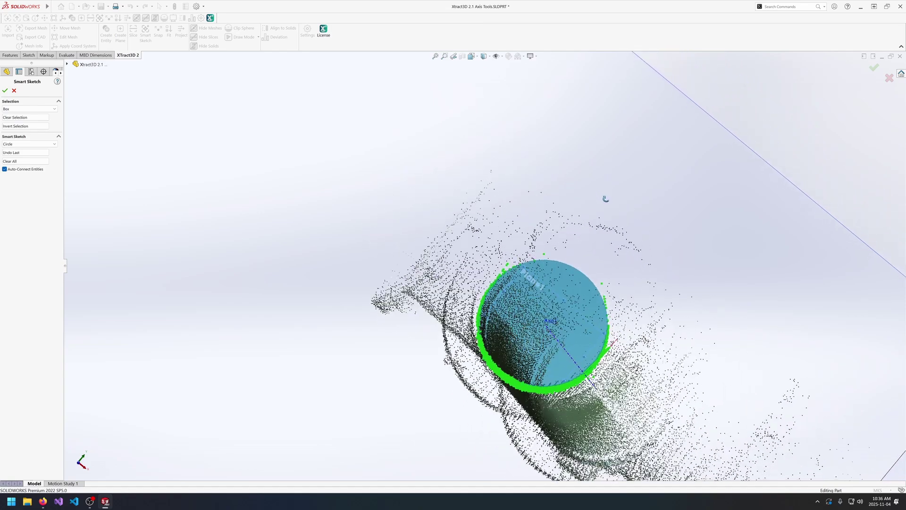
left_click(4, 90)
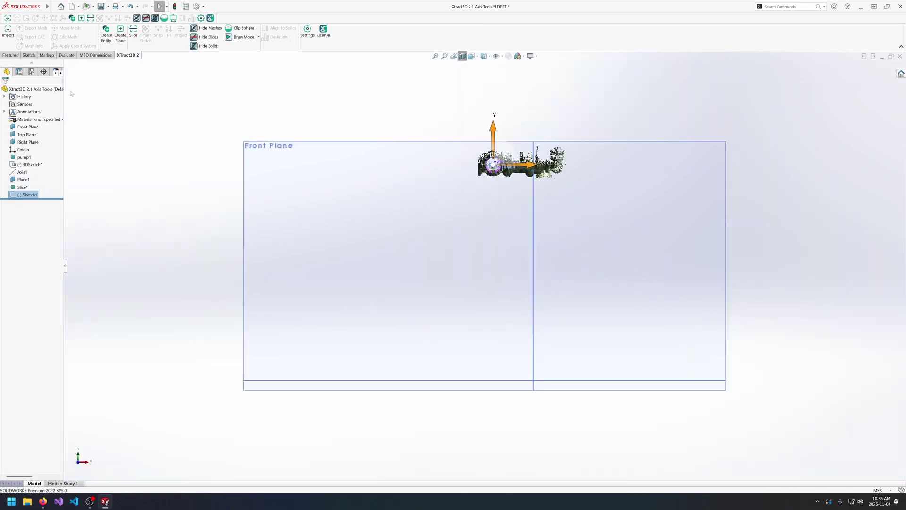
Step: Extrude the circle sketch along the pipe as a solid boss, Up To Vertex at the far endpoint of the axis sketch
left_click(9, 55)
left_click(12, 34)
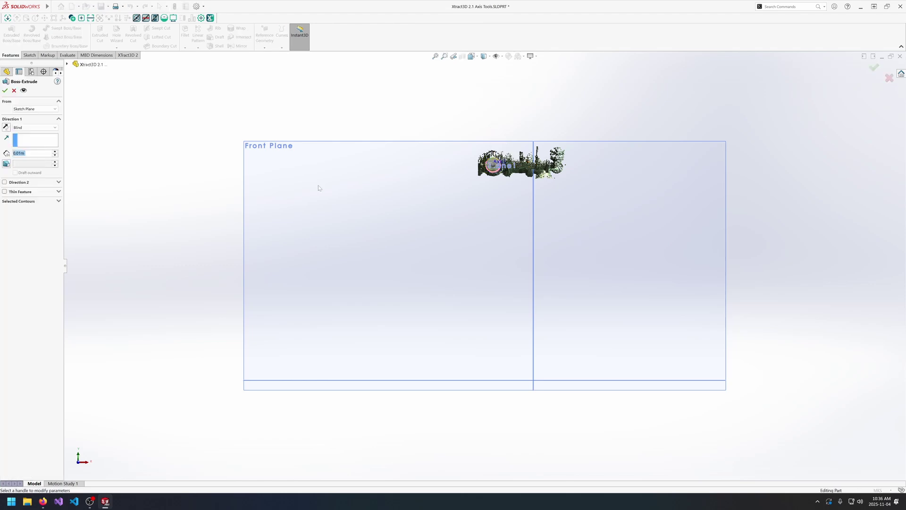
middle_click_drag(429, 215, 525, 199)
scroll(543, 189, "down", 5)
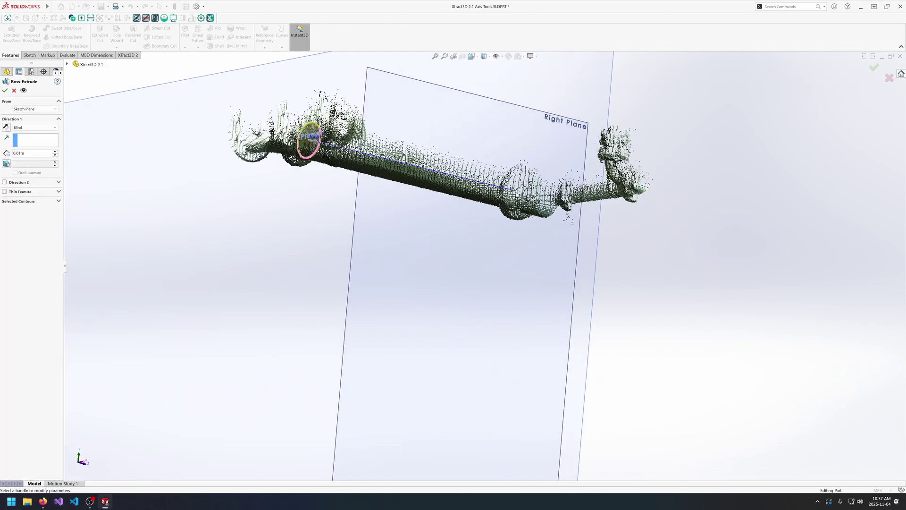
left_click(512, 190)
middle_click_drag(354, 199, 374, 232)
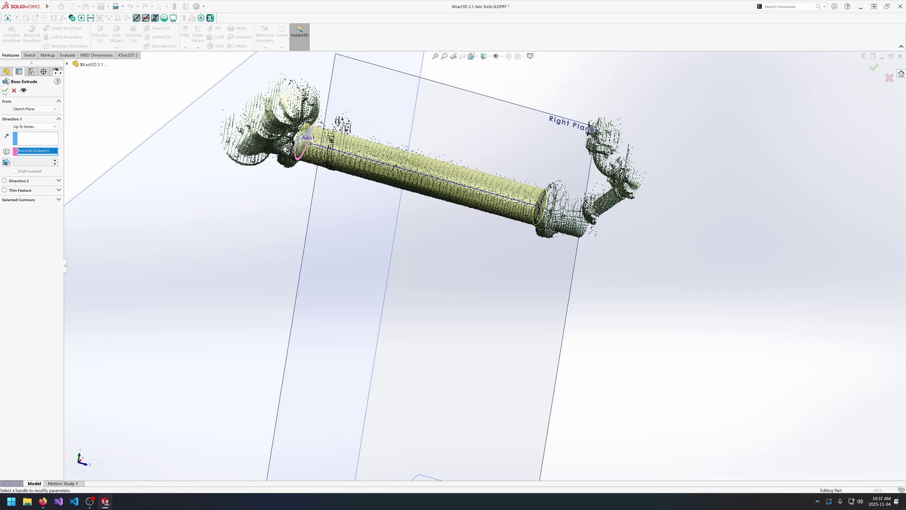
left_click(5, 92)
Step: Turn off the section view and inspect the extruded pipe against the full pump scan
middle_click_drag(197, 154, 248, 147)
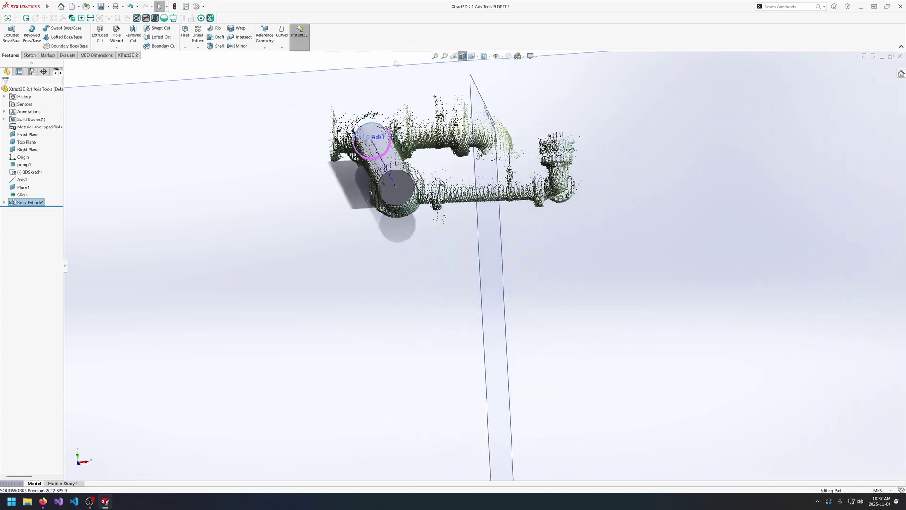
middle_click_drag(465, 63, 239, 255)
scroll(239, 264, "down", 5)
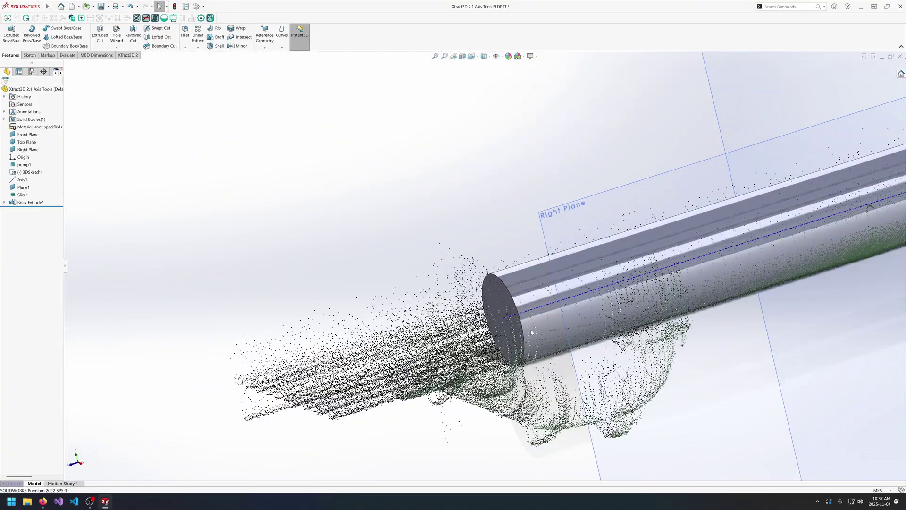
scroll(532, 332, "up", 5)
middle_click_drag(532, 332, 618, 319)
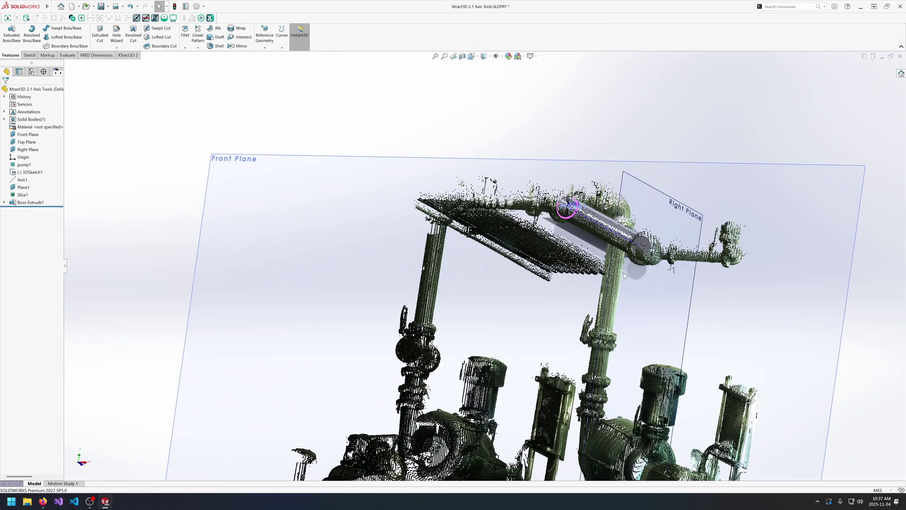
scroll(617, 250, "down", 8)
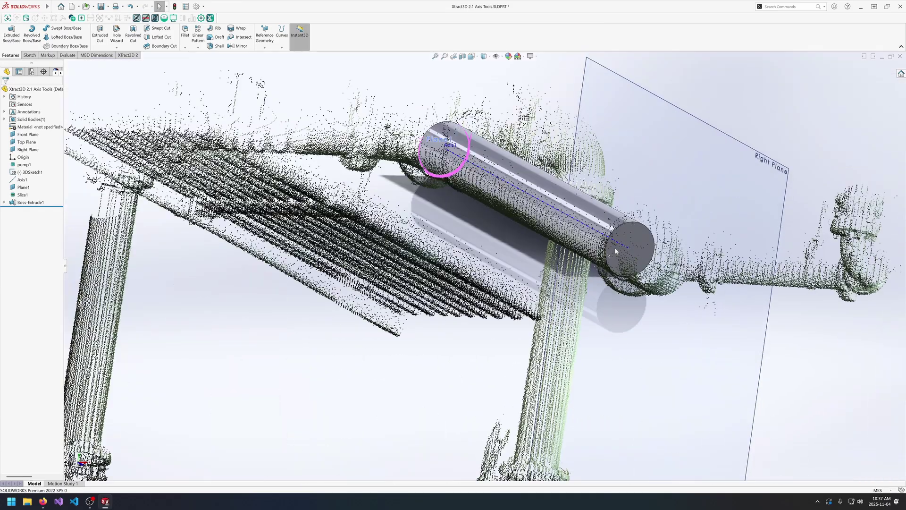